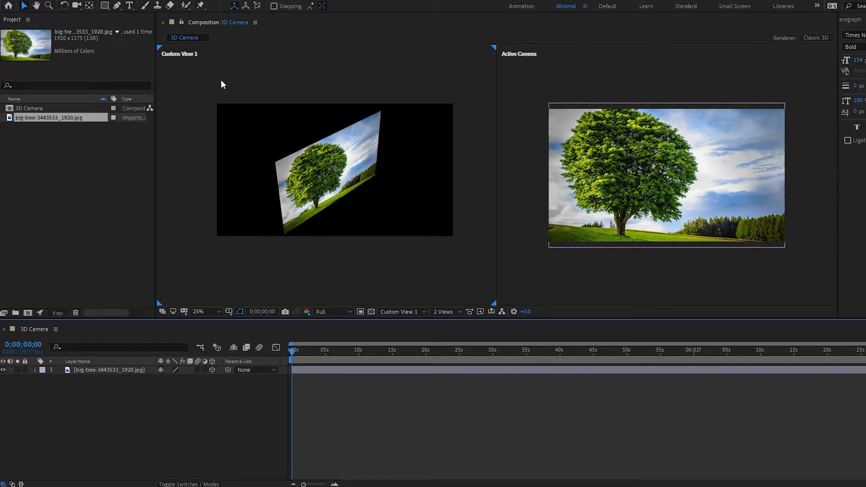
# - Switch the active viewer, show layer source names, and toggle the tree layer's 3D off and on
pyautogui.click(445, 313)
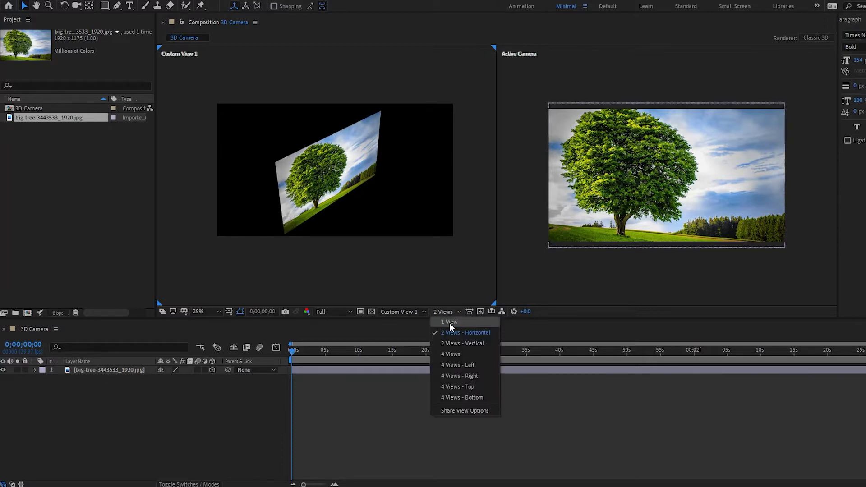
pyautogui.click(394, 281)
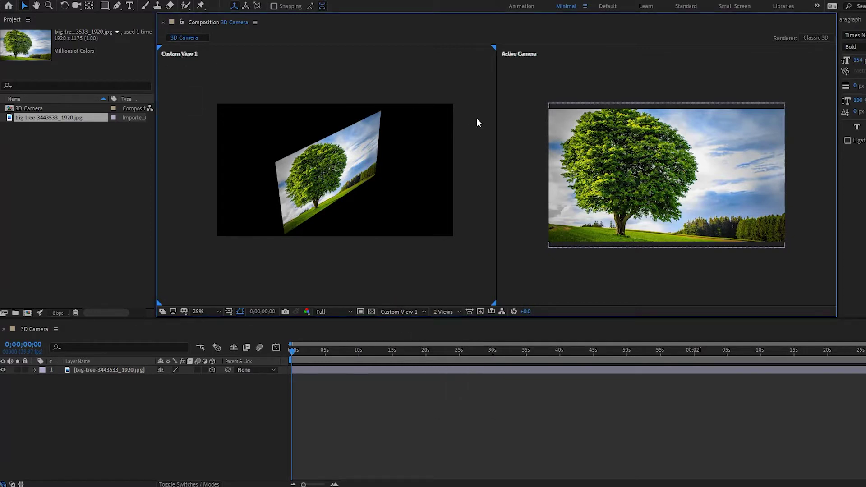
pyautogui.click(538, 62)
pyautogui.click(441, 260)
pyautogui.click(513, 248)
pyautogui.click(470, 249)
pyautogui.click(77, 361)
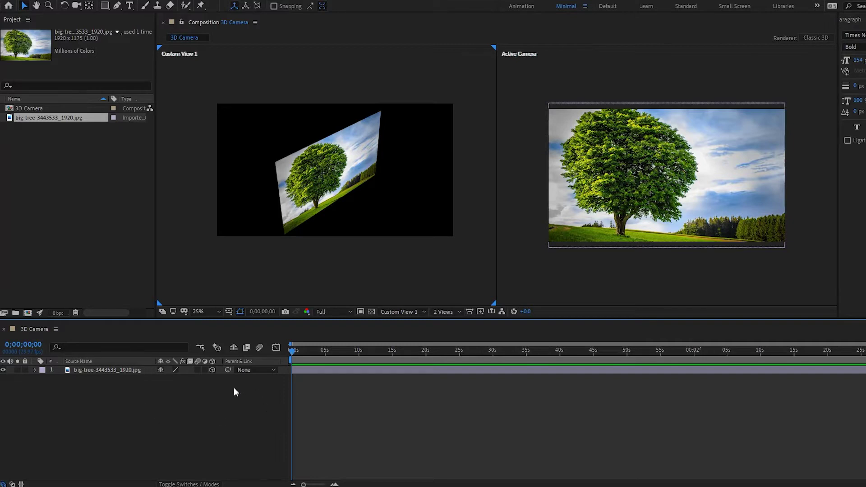
pyautogui.click(213, 370)
pyautogui.click(214, 370)
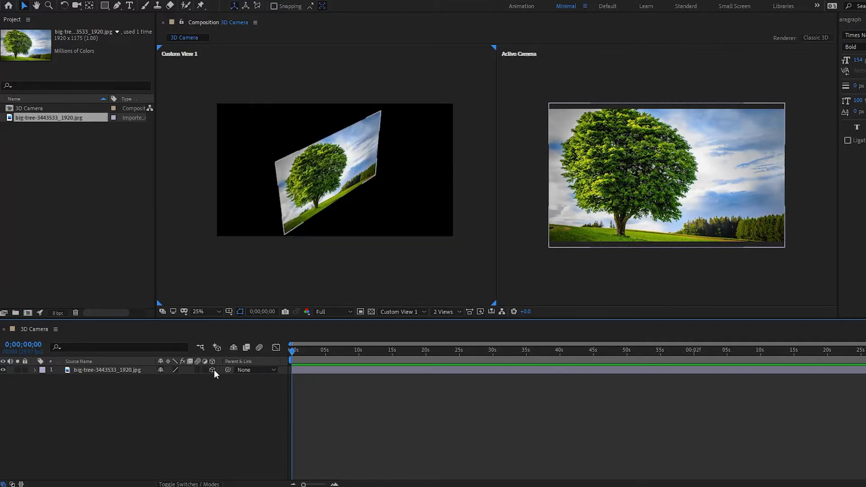
# - Add a new camera layer, Camera 1, using the 35mm lens preset
pyautogui.rightClick(149, 401)
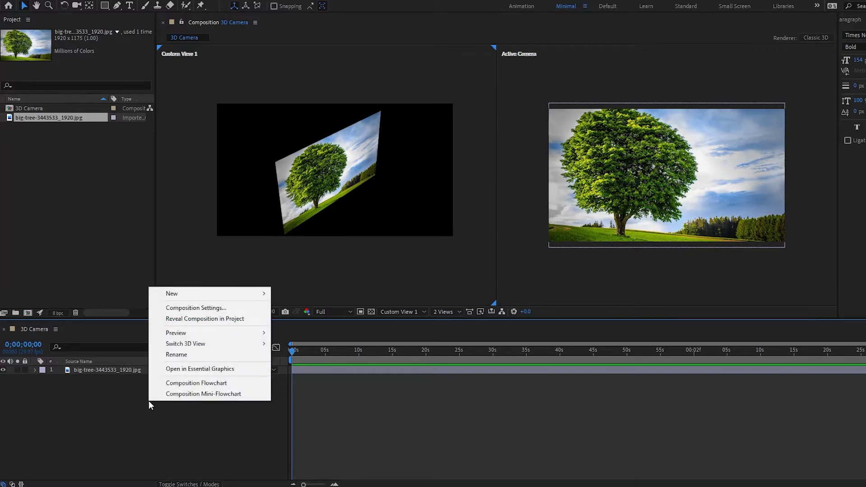
pyautogui.moveTo(222, 297)
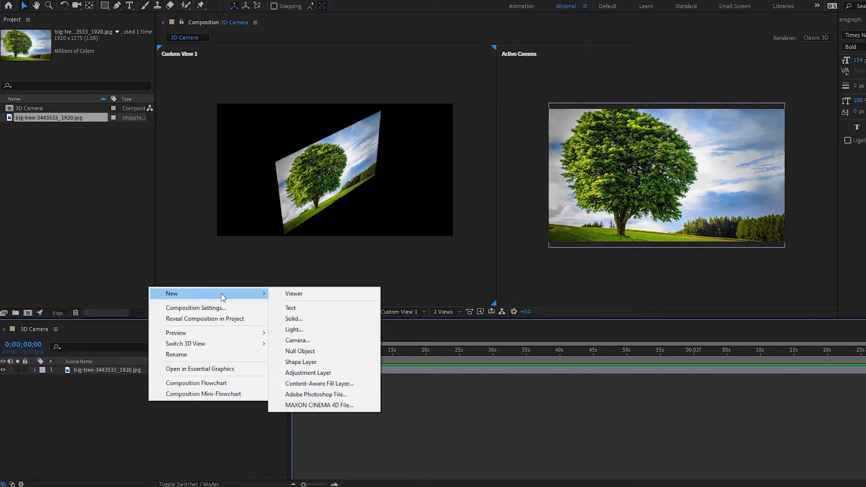
pyautogui.click(300, 341)
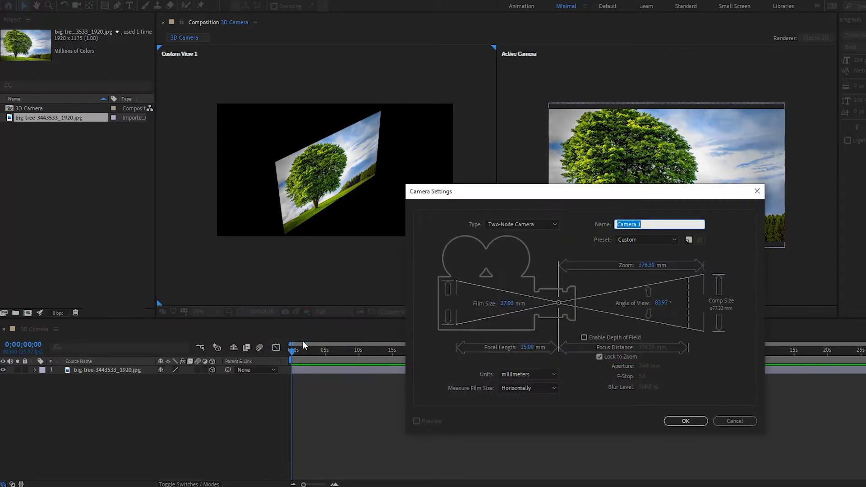
pyautogui.moveTo(549, 191); pyautogui.dragTo(586, 91)
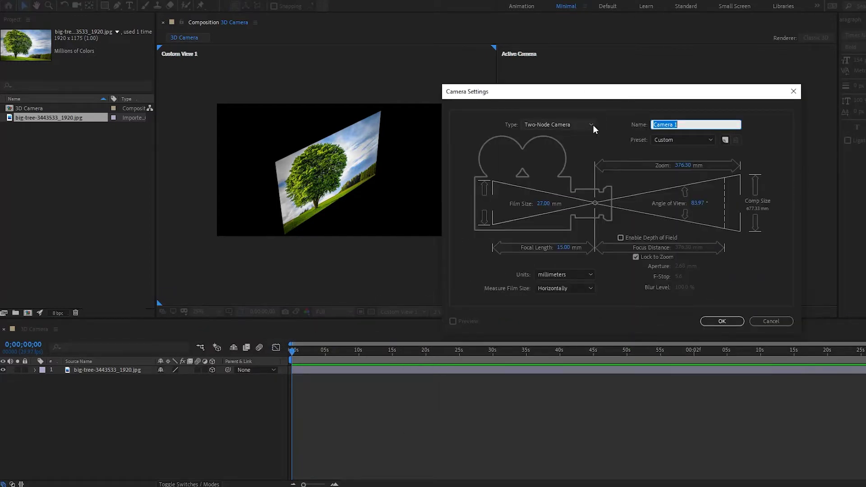
pyautogui.click(687, 140)
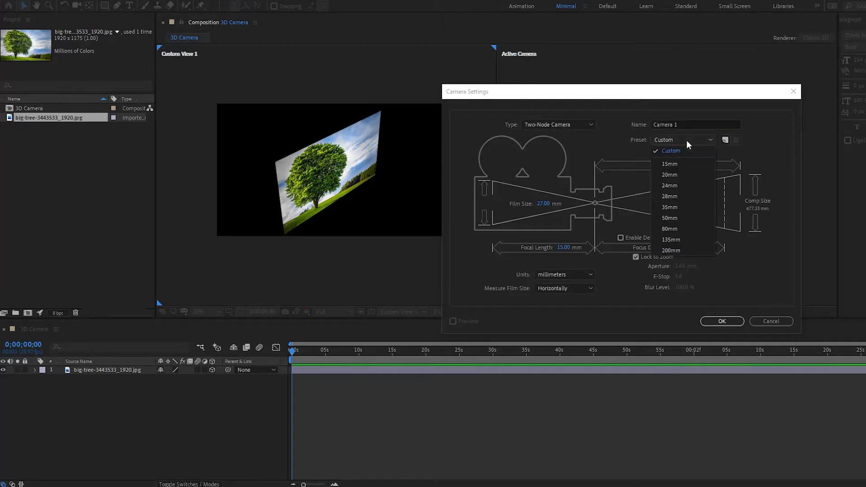
pyautogui.click(695, 205)
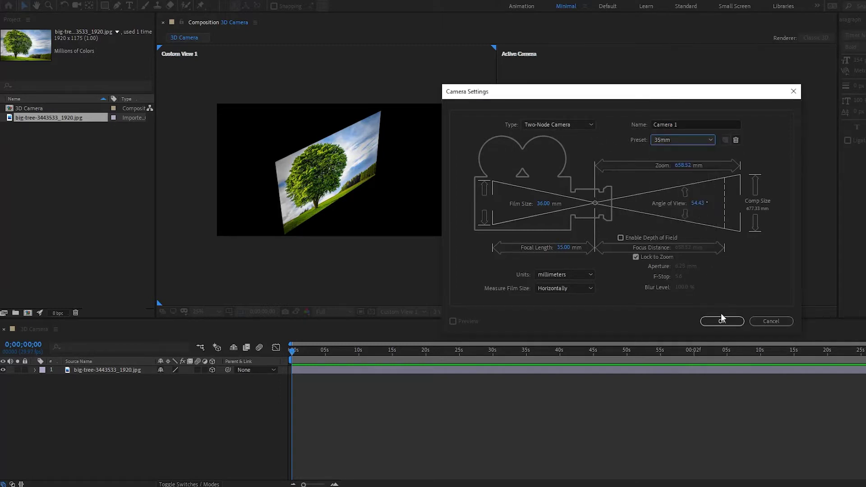
pyautogui.click(722, 321)
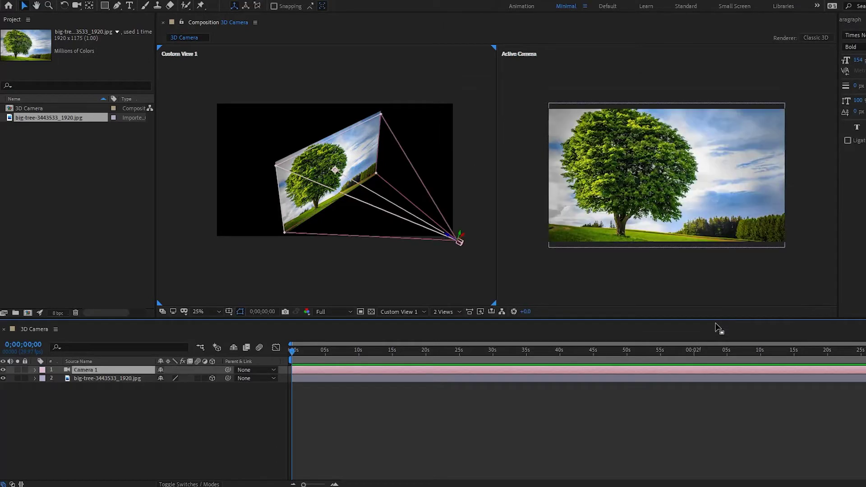
pyautogui.click(463, 242)
pyautogui.scroll(4, 462, 259)
pyautogui.press('h')
pyautogui.moveTo(420, 281); pyautogui.dragTo(216, 124)
pyautogui.moveTo(379, 199)
pyautogui.mouseDown()
pyautogui.moveTo(236, 150)
pyautogui.moveTo(212, 153)
pyautogui.mouseUp()
pyautogui.moveTo(369, 240); pyautogui.dragTo(292, 214)
pyautogui.press('v')
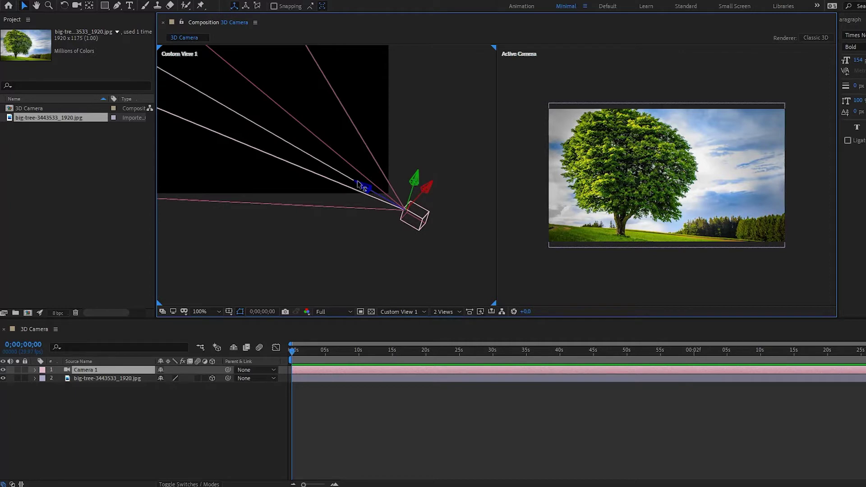
pyautogui.press(',')
pyautogui.press(',')
pyautogui.press(',')
pyautogui.press(',')
pyautogui.press('h')
pyautogui.moveTo(286, 151); pyautogui.dragTo(388, 187)
pyautogui.press('v')
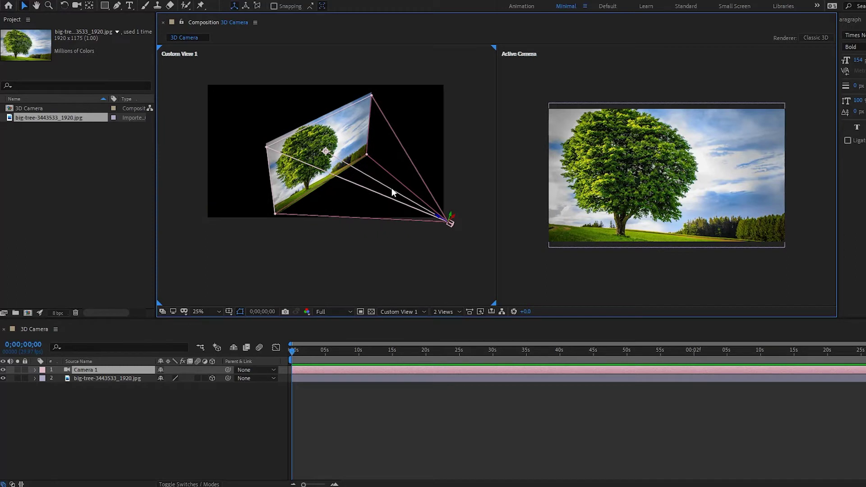
pyautogui.click(411, 310)
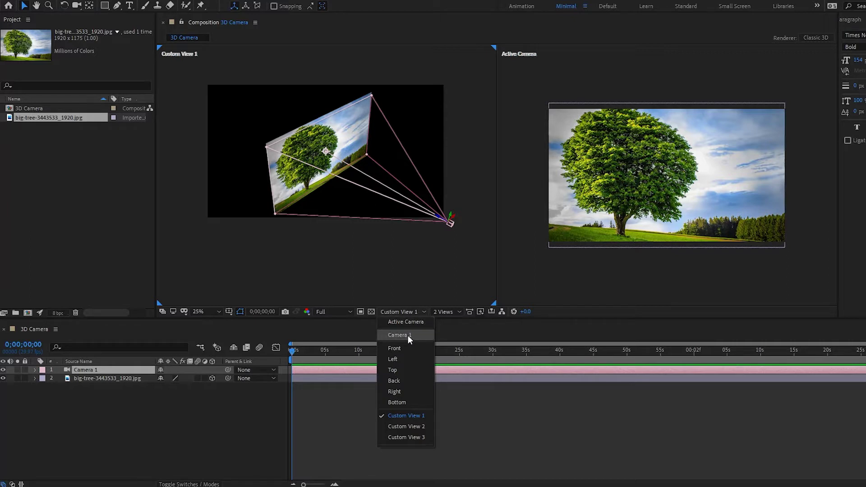
# - Set the right viewer's 3D view to Camera 1
pyautogui.click(539, 279)
pyautogui.click(413, 313)
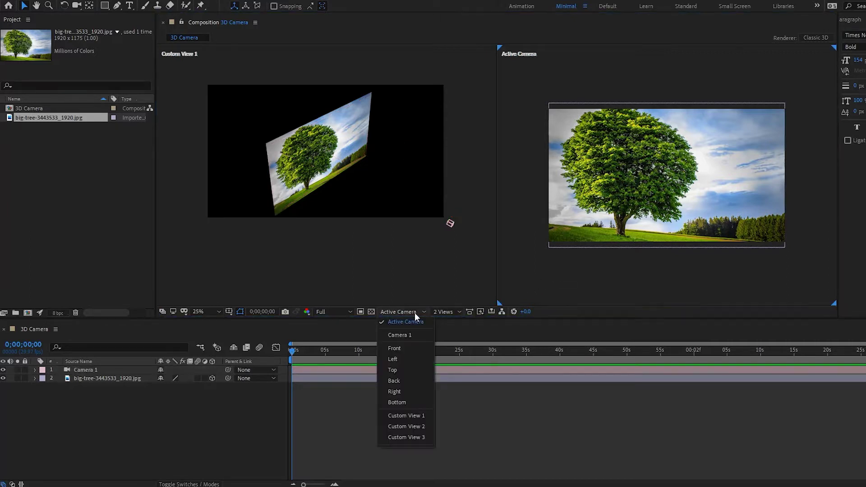
pyautogui.click(418, 335)
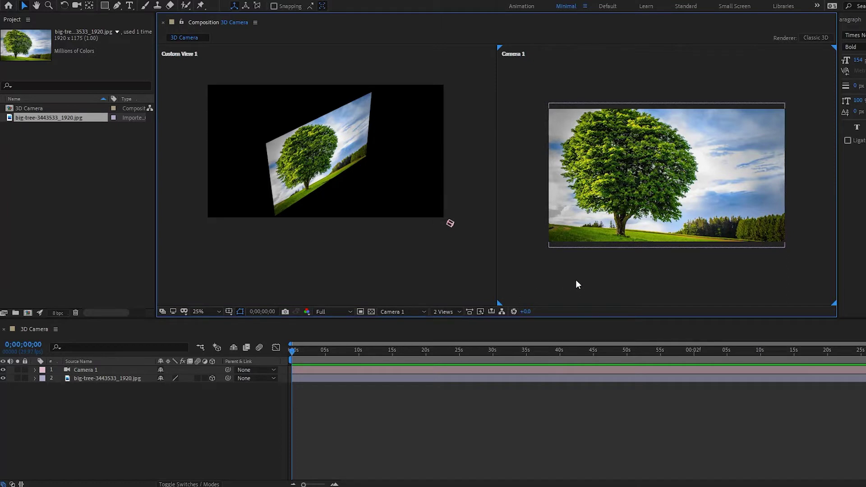
pyautogui.click(408, 312)
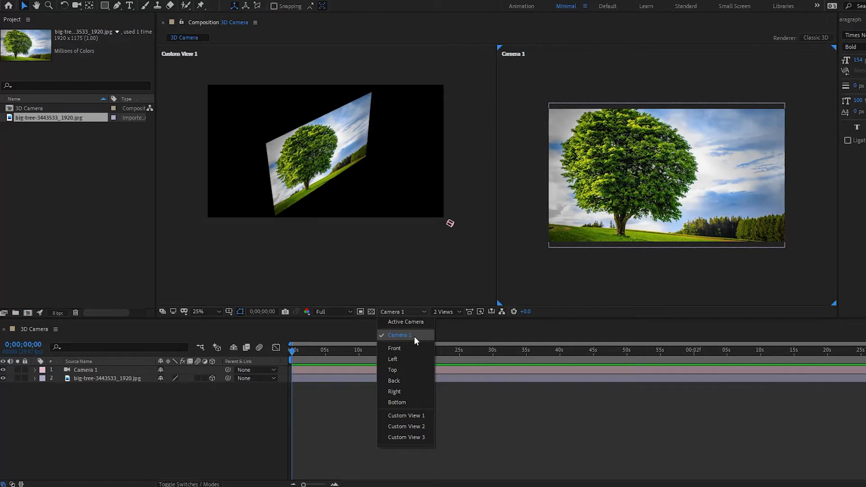
# - Add a second camera, Camera 2, then undo it and select Camera 1
pyautogui.rightClick(133, 426)
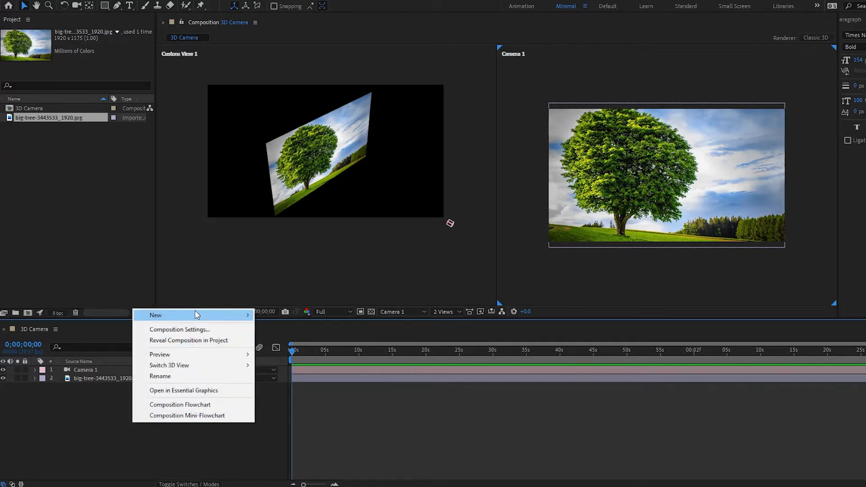
pyautogui.moveTo(196, 315)
pyautogui.click(295, 367)
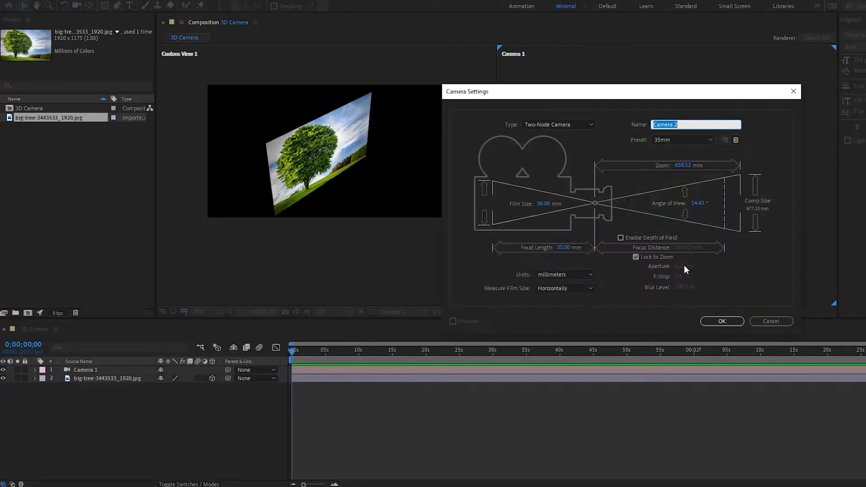
pyautogui.click(722, 321)
pyautogui.click(392, 312)
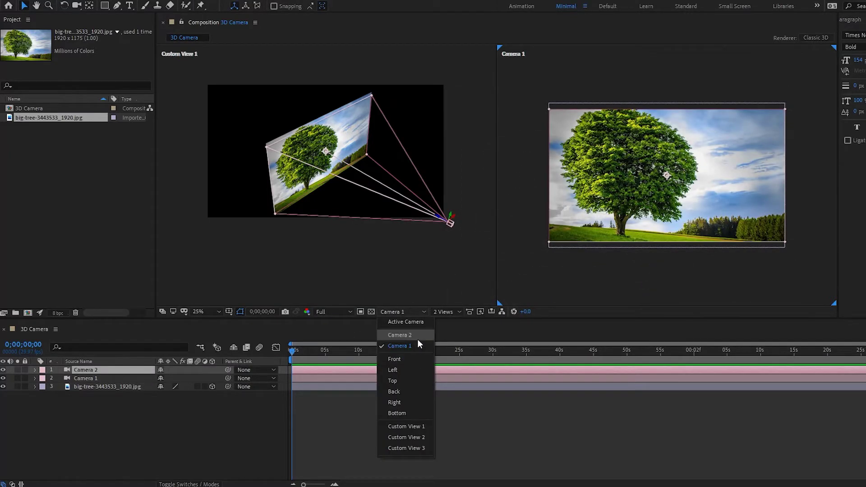
pyautogui.click(107, 435)
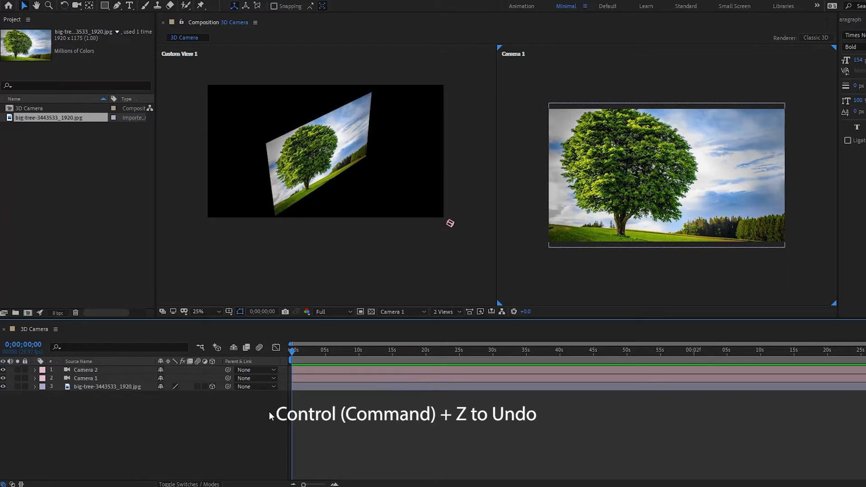
pyautogui.hotkey('ctrl', 'z')
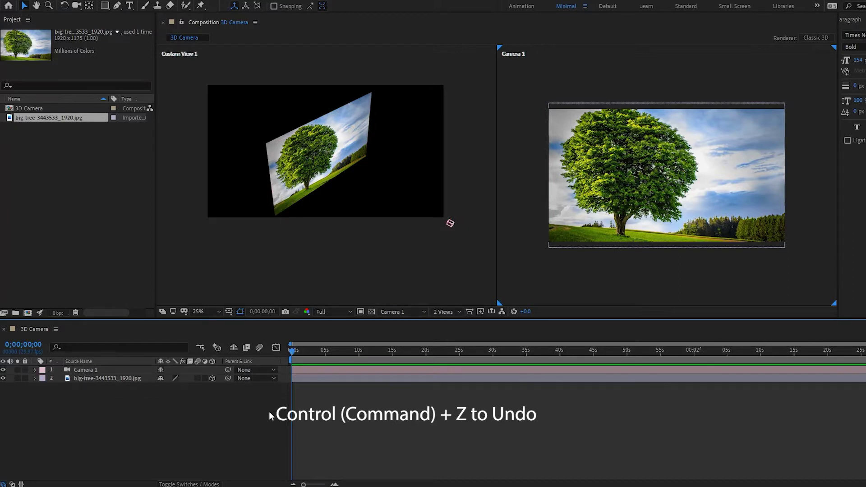
pyautogui.click(93, 370)
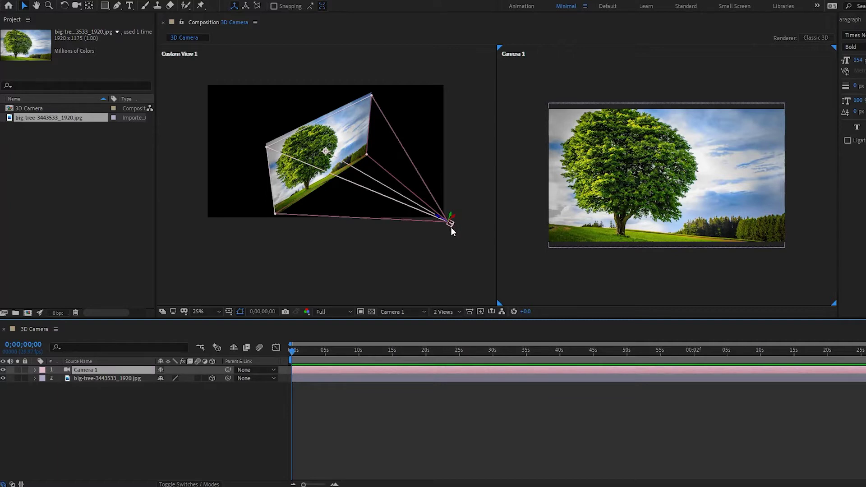
# - Open Camera 1's settings and check that the lens preset stays 35mm
pyautogui.doubleClick(75, 370)
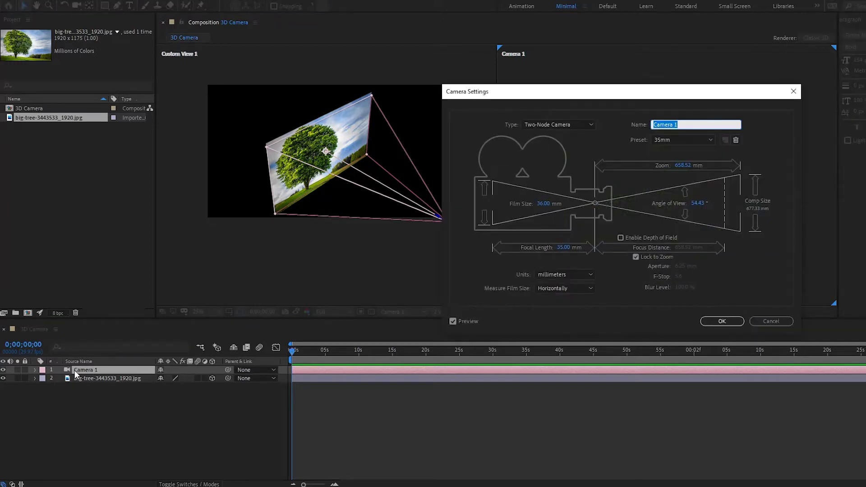
pyautogui.moveTo(580, 92); pyautogui.dragTo(618, 87)
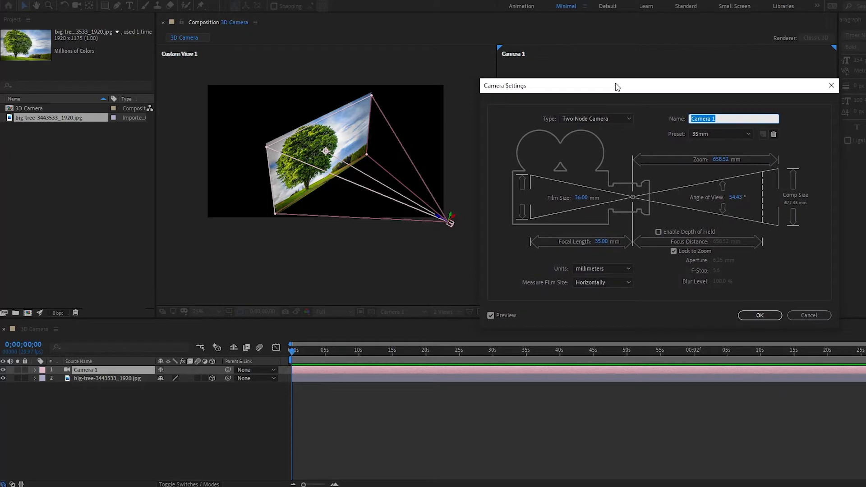
pyautogui.click(723, 119)
pyautogui.click(716, 135)
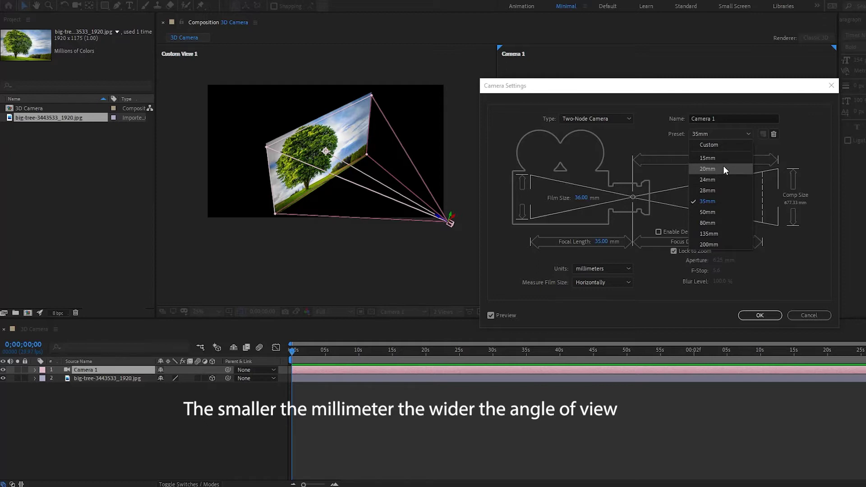
pyautogui.click(679, 142)
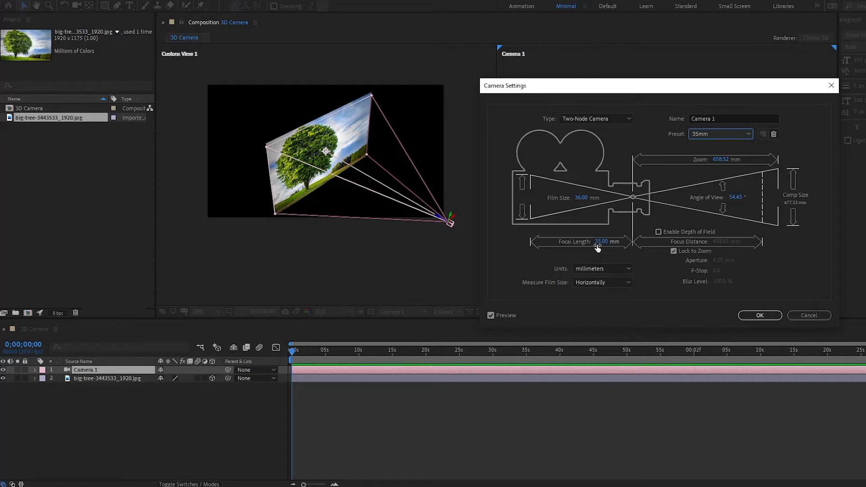
# - Switch the camera units to pixels and back to millimeters
pyautogui.click(605, 268)
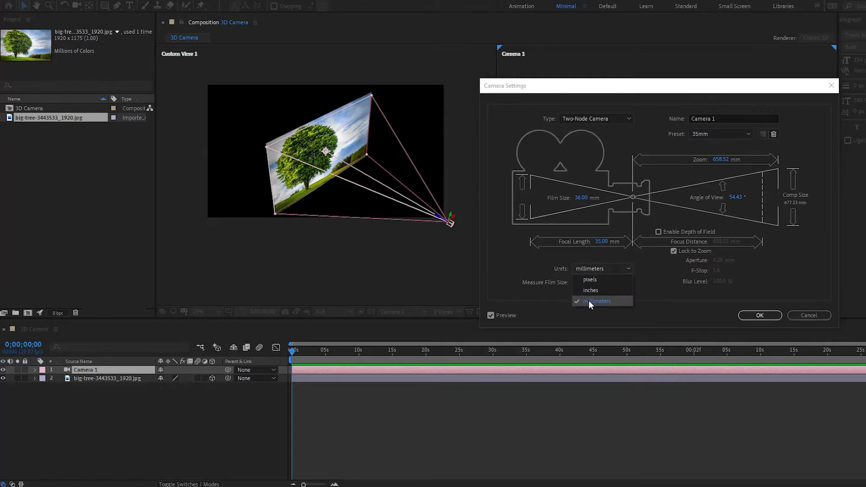
pyautogui.click(610, 280)
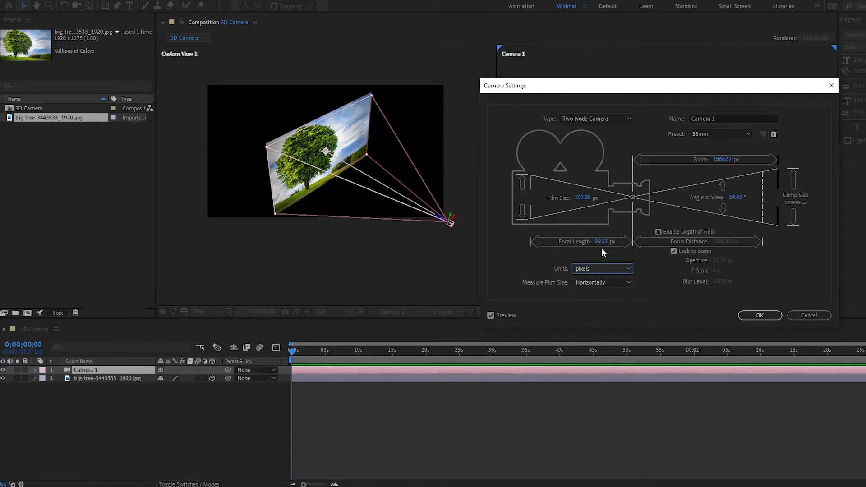
pyautogui.click(594, 268)
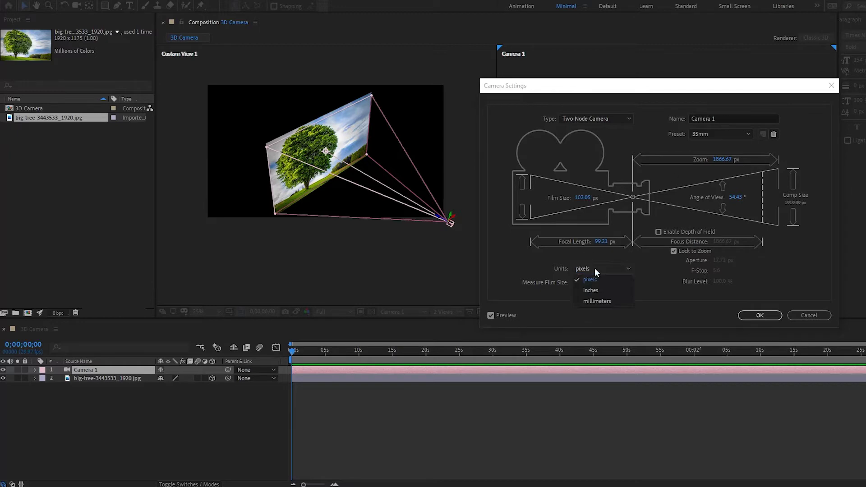
pyautogui.click(599, 302)
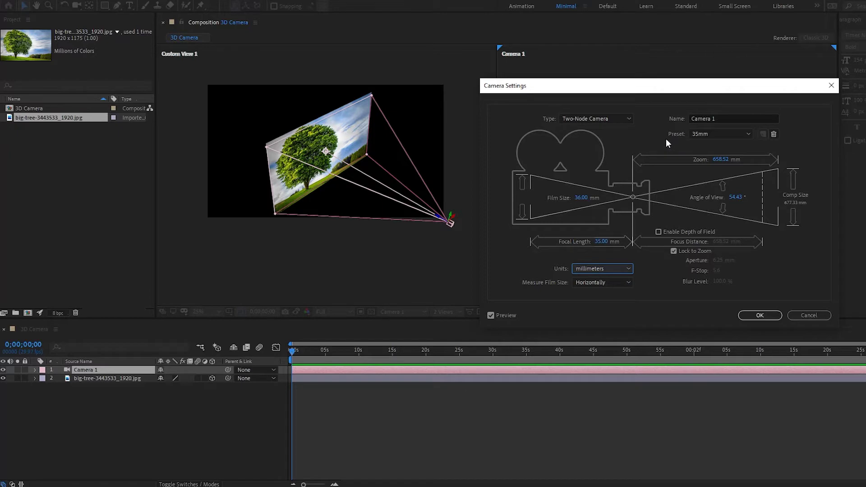
# - Change the camera type to One-Node Camera, then back to Two-Node Camera
pyautogui.click(599, 116)
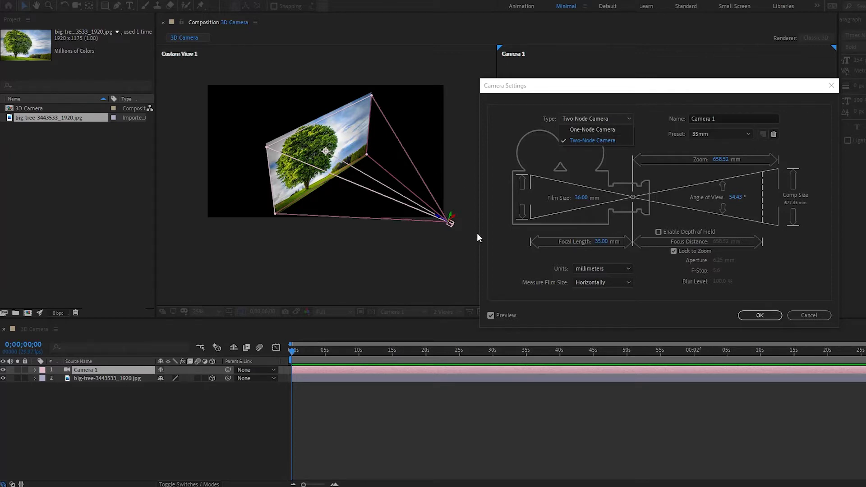
pyautogui.click(586, 130)
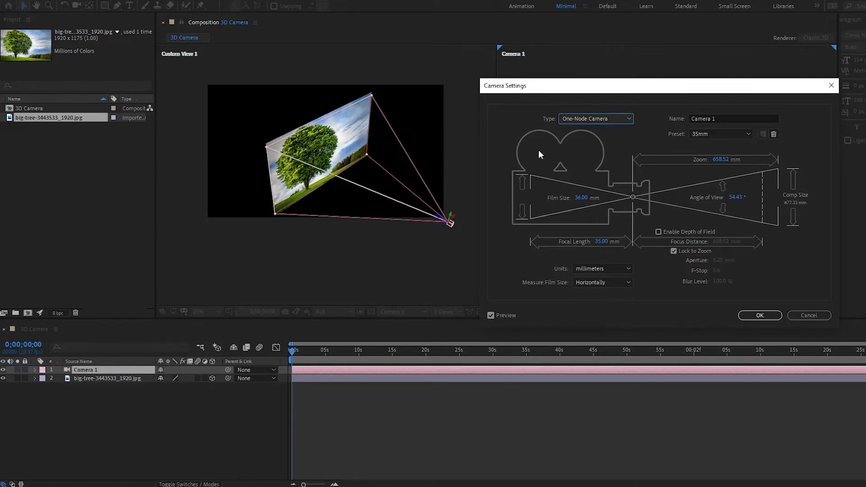
pyautogui.click(579, 118)
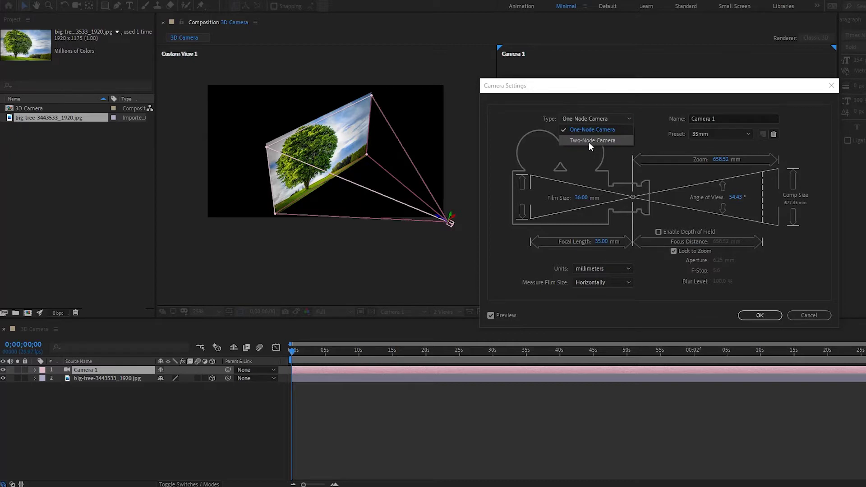
pyautogui.click(590, 144)
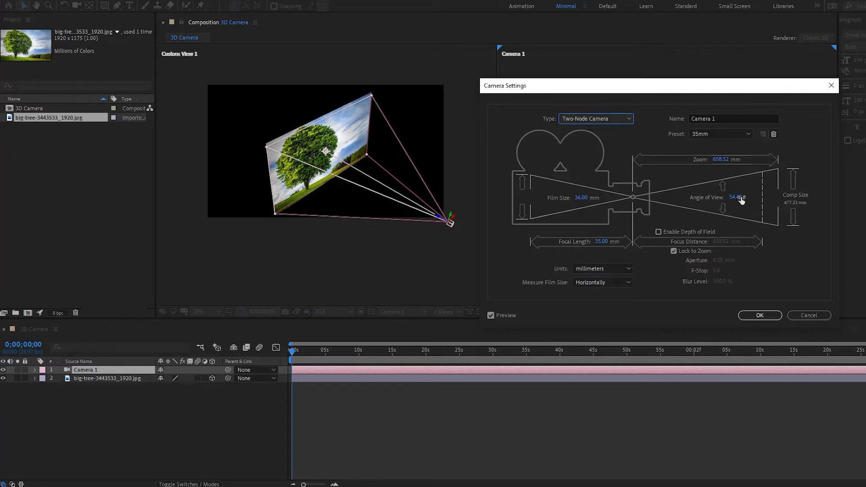
# - Try a 54° angle of view, depth of field and 72 mm film size, then accept with depth of field off
pyautogui.moveTo(741, 196); pyautogui.dragTo(718, 207)
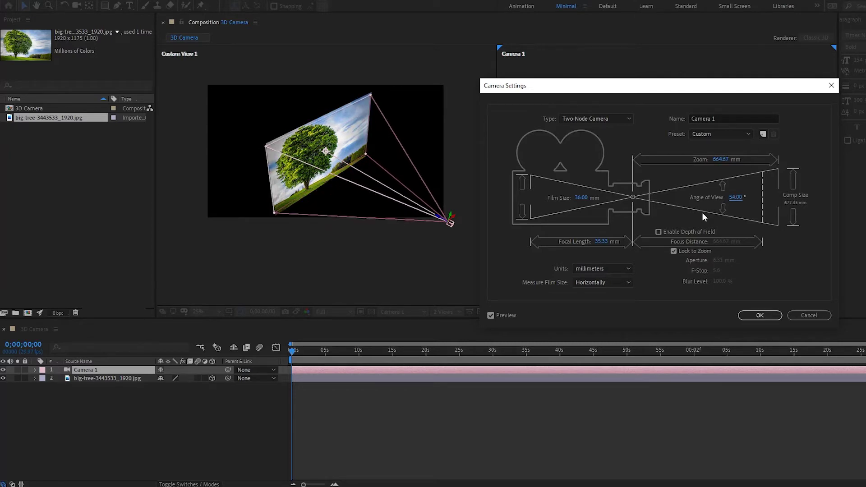
pyautogui.click(659, 232)
pyautogui.click(659, 232)
pyautogui.click(659, 232)
pyautogui.click(659, 232)
pyautogui.click(659, 233)
pyautogui.click(659, 233)
pyautogui.click(658, 233)
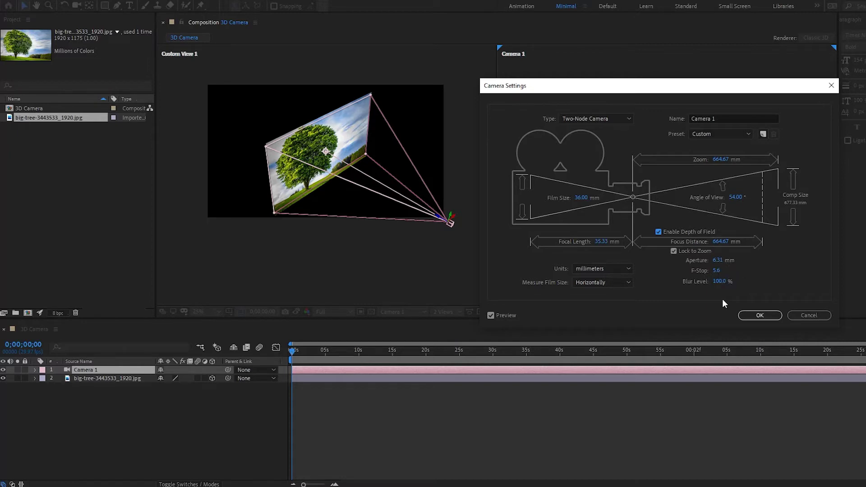
pyautogui.click(658, 232)
pyautogui.moveTo(582, 197)
pyautogui.mouseDown()
pyautogui.moveTo(598, 195)
pyautogui.moveTo(585, 199)
pyautogui.mouseUp()
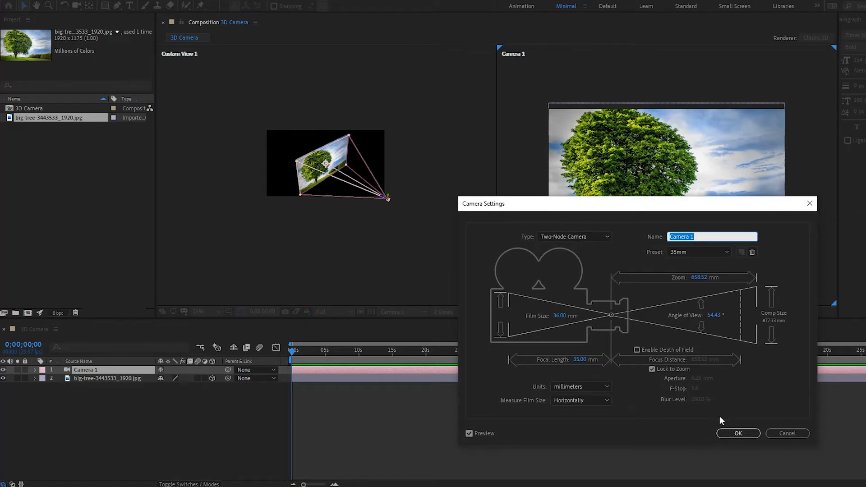
pyautogui.click(732, 433)
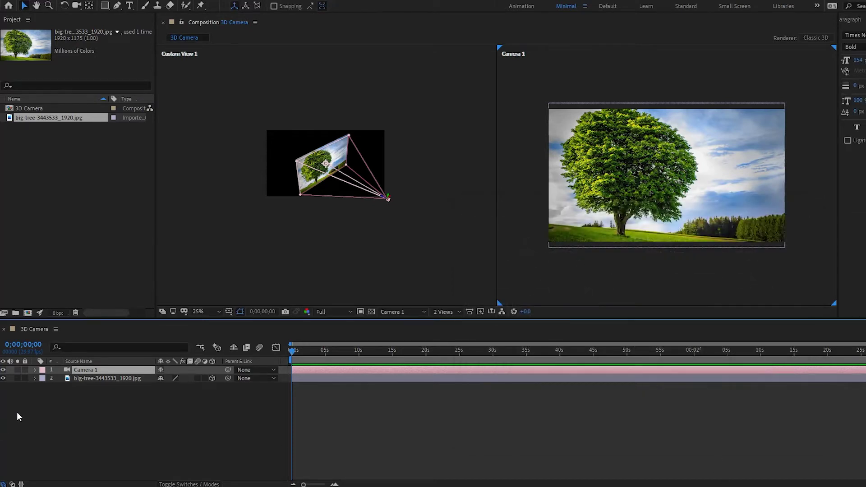
# - Twirl open Camera 1 and its Camera Options, and make the timeline panel taller
pyautogui.click(35, 369)
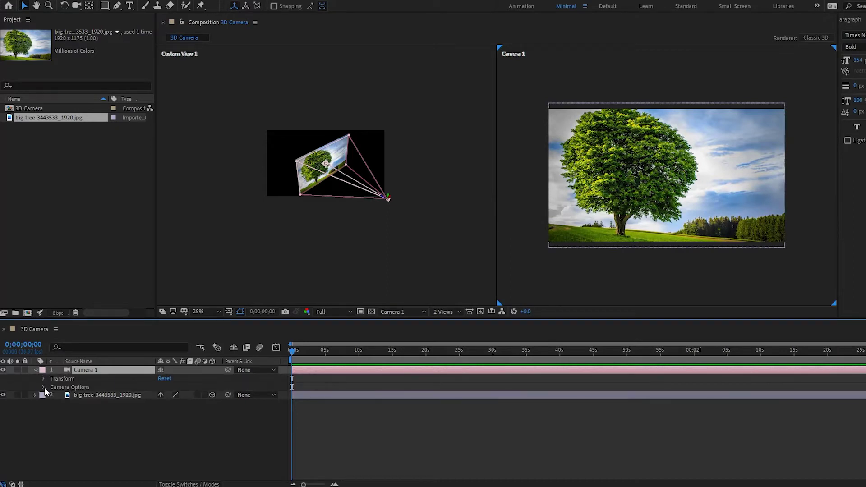
pyautogui.click(44, 387)
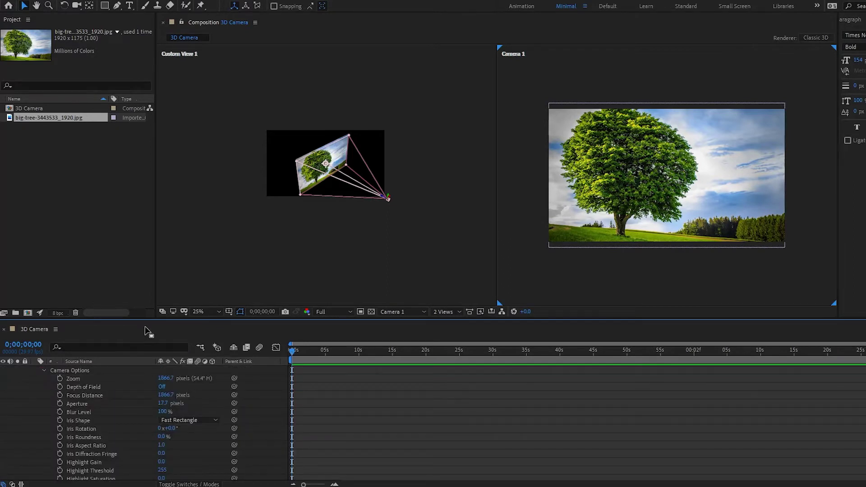
pyautogui.moveTo(152, 320); pyautogui.dragTo(154, 246)
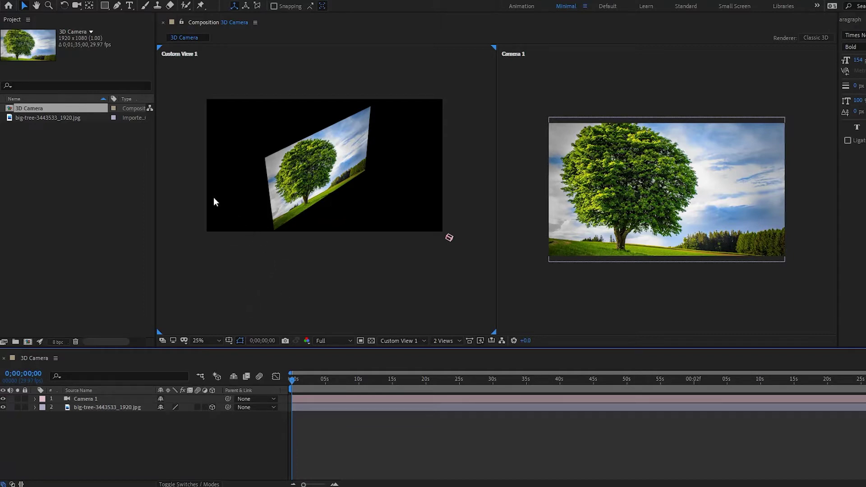
# - Select the Unified Camera Tool and open the camera tools flyout
pyautogui.click(76, 5)
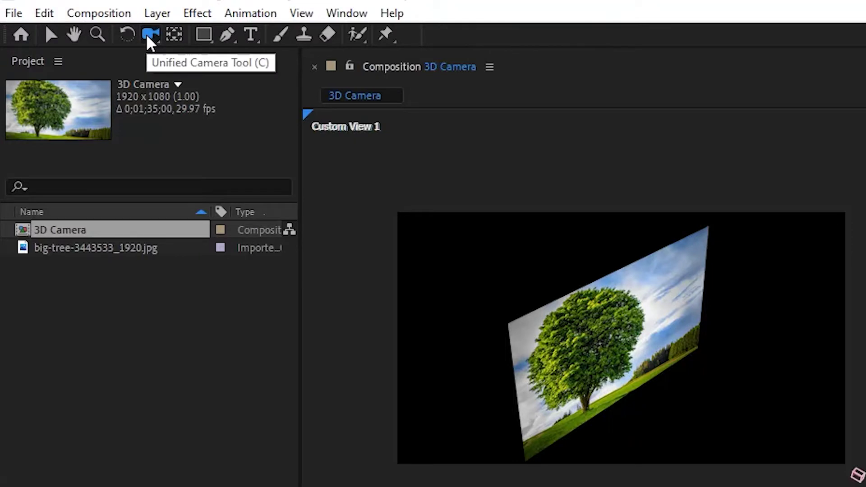
pyautogui.click(147, 37)
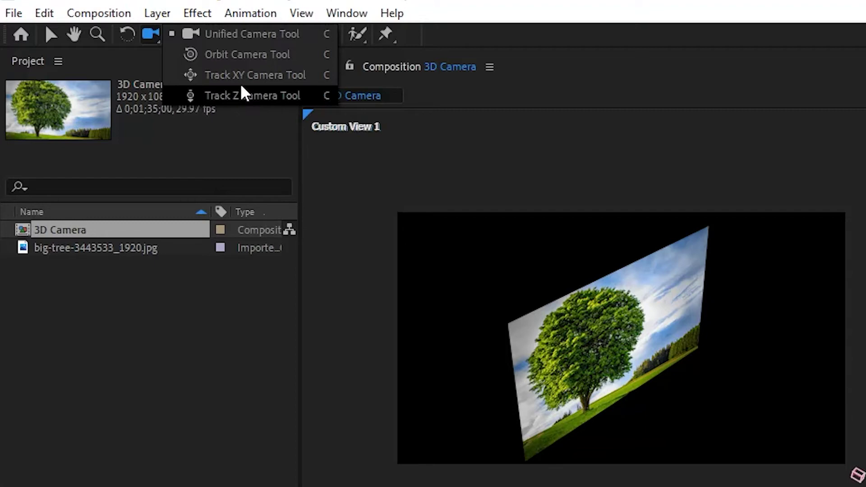
# - Choose the Orbit Camera Tool, orbit Custom View 1 around the tree, and select Camera 1
pyautogui.click(243, 57)
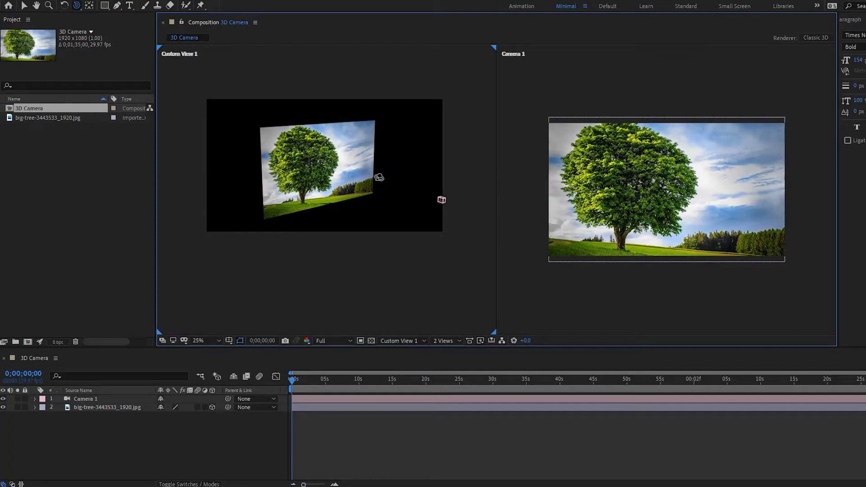
pyautogui.moveTo(381, 182); pyautogui.dragTo(339, 178)
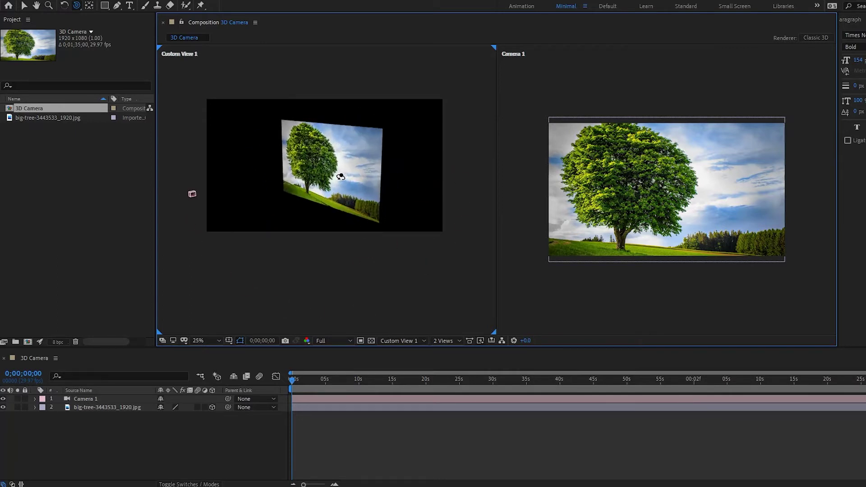
pyautogui.click(72, 400)
# - Show Camera 1's Transform values, orbit Custom View 1 toward the tree, and activate the Camera 1 viewer
pyautogui.click(34, 399)
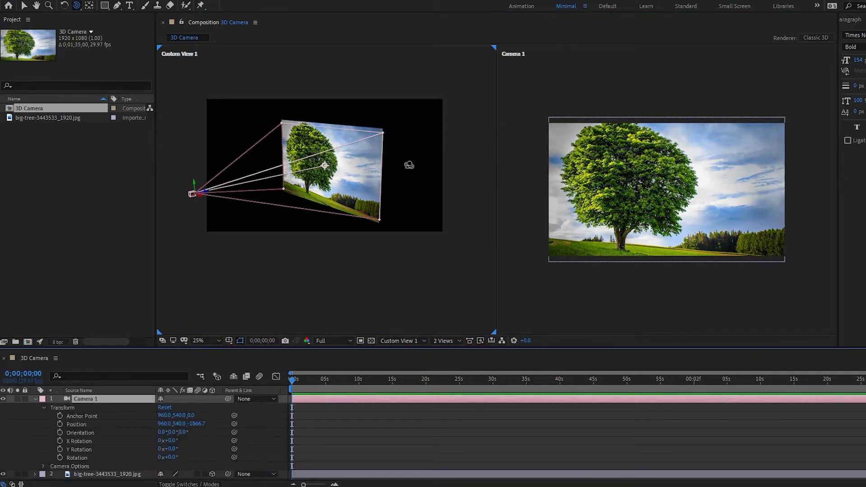
pyautogui.moveTo(347, 200)
pyautogui.mouseDown()
pyautogui.moveTo(334, 211)
pyautogui.moveTo(358, 196)
pyautogui.moveTo(334, 193)
pyautogui.moveTo(391, 187)
pyautogui.moveTo(384, 212)
pyautogui.moveTo(365, 198)
pyautogui.moveTo(374, 187)
pyautogui.moveTo(357, 184)
pyautogui.moveTo(352, 203)
pyautogui.moveTo(336, 196)
pyautogui.moveTo(354, 189)
pyautogui.moveTo(344, 197)
pyautogui.mouseUp()
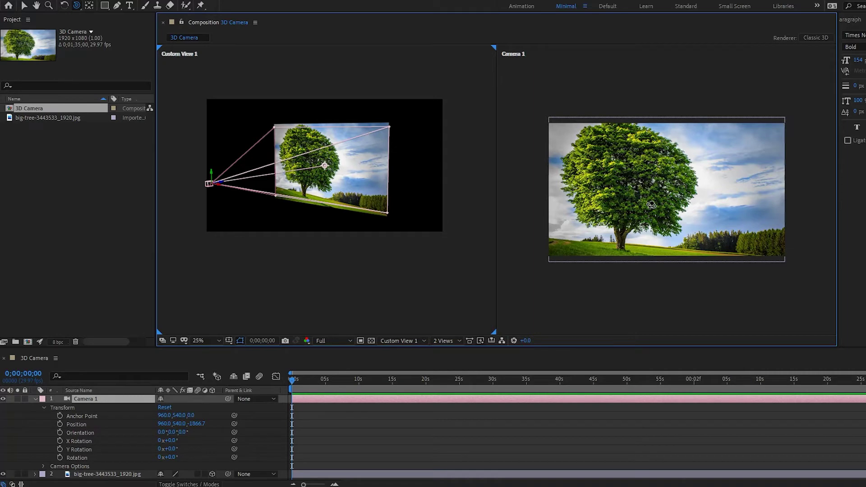
pyautogui.click(593, 309)
# - Set the right viewer to Active Camera, then orbit Camera 1 and undo the orbit
pyautogui.click(391, 341)
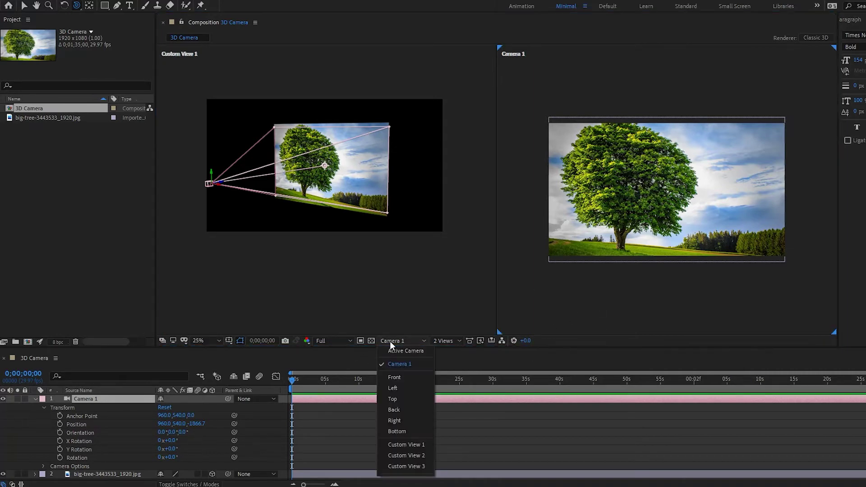
pyautogui.click(413, 349)
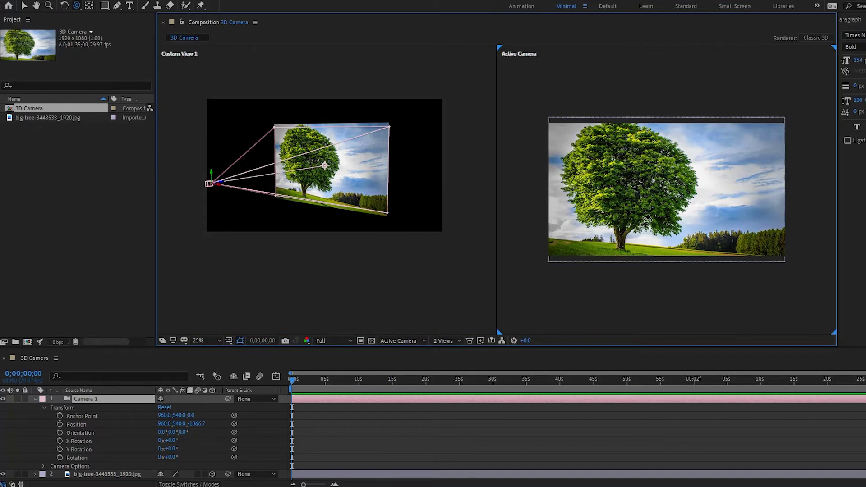
pyautogui.moveTo(694, 183); pyautogui.dragTo(672, 200)
pyautogui.hotkey('ctrl', 'z')
pyautogui.click(361, 151)
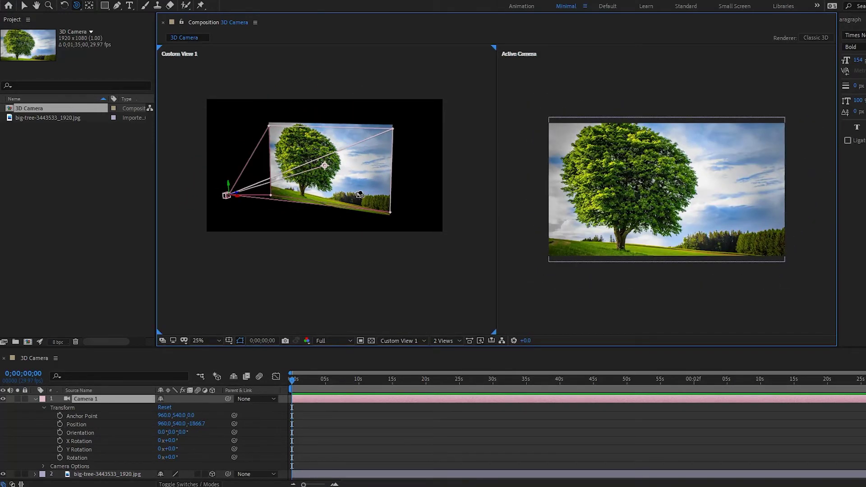
pyautogui.click(79, 6)
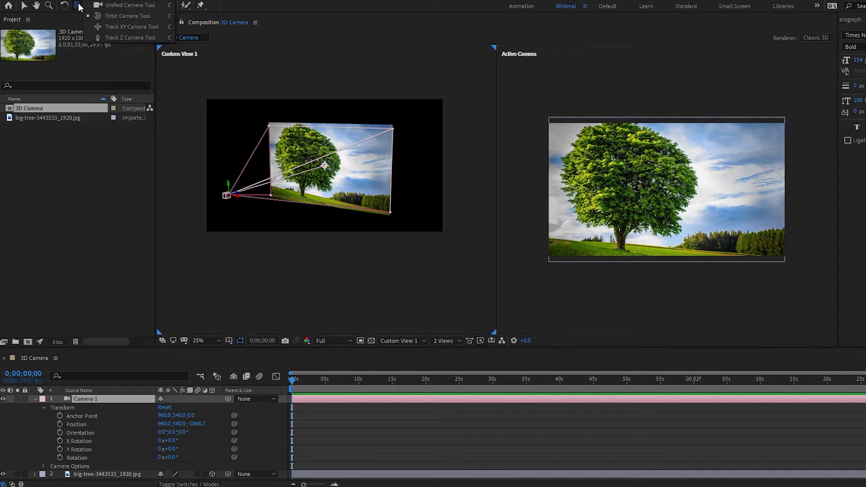
# - With the Track XY Camera Tool, pan Custom View 1 and shift Camera 1 sideways
pyautogui.click(111, 27)
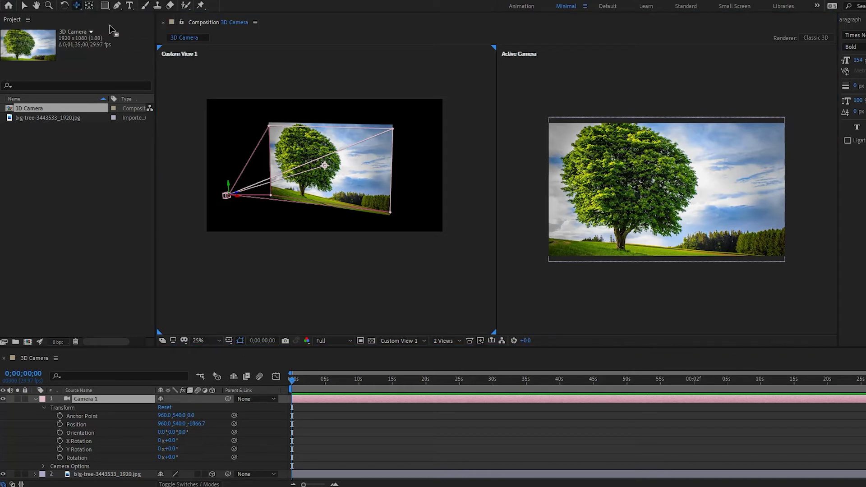
pyautogui.moveTo(333, 178); pyautogui.dragTo(357, 181)
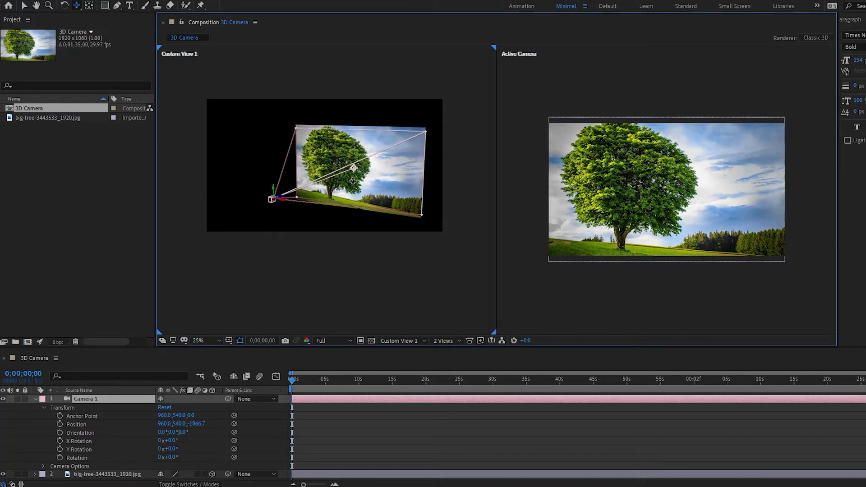
pyautogui.moveTo(336, 134); pyautogui.dragTo(330, 176)
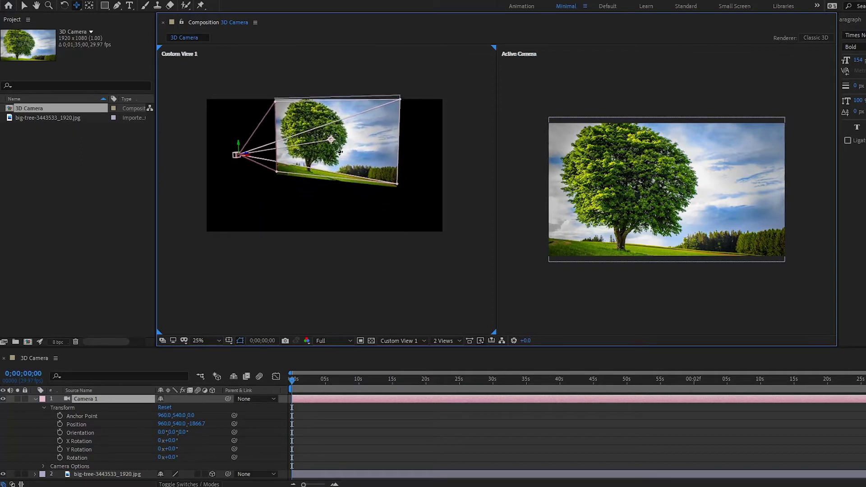
pyautogui.moveTo(657, 189); pyautogui.dragTo(677, 190)
# - With Track Z Camera, dolly Custom View 1, then push Camera 1 in to Position 960, 540, -1842.7
pyautogui.click(78, 7)
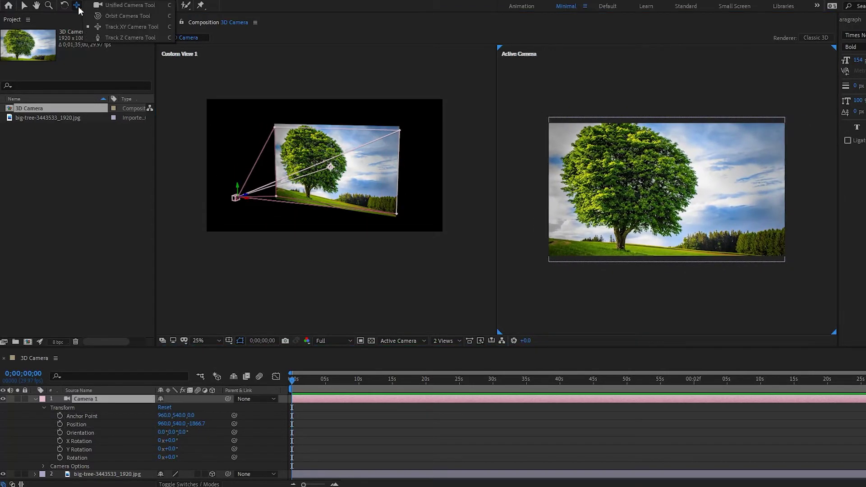
pyautogui.click(120, 37)
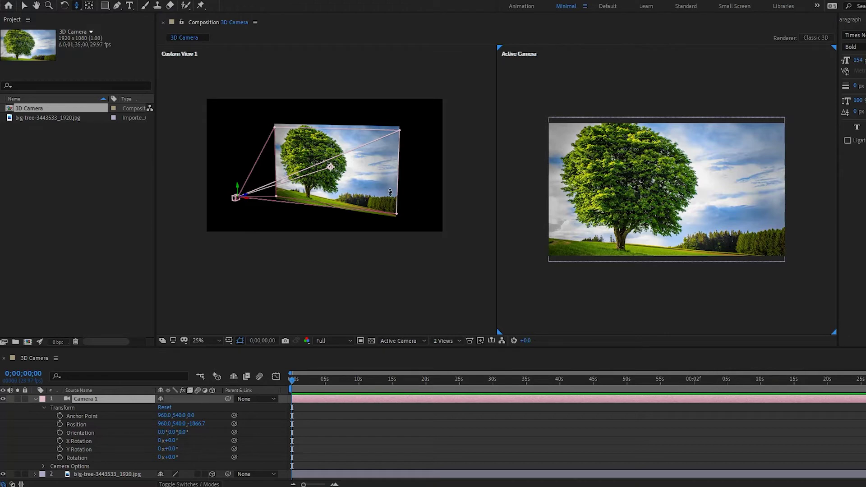
pyautogui.moveTo(385, 175); pyautogui.dragTo(361, 210)
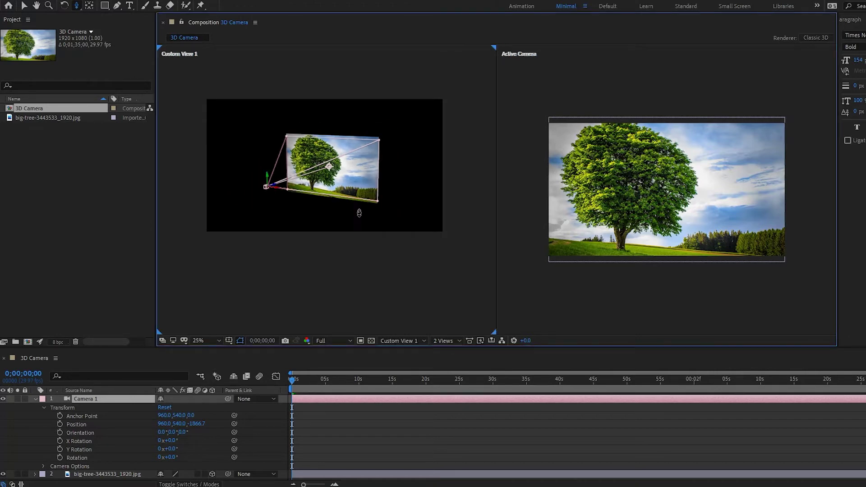
pyautogui.moveTo(387, 179)
pyautogui.mouseDown()
pyautogui.moveTo(429, 131)
pyautogui.moveTo(393, 190)
pyautogui.moveTo(429, 120)
pyautogui.moveTo(397, 188)
pyautogui.mouseUp()
pyautogui.click(671, 173)
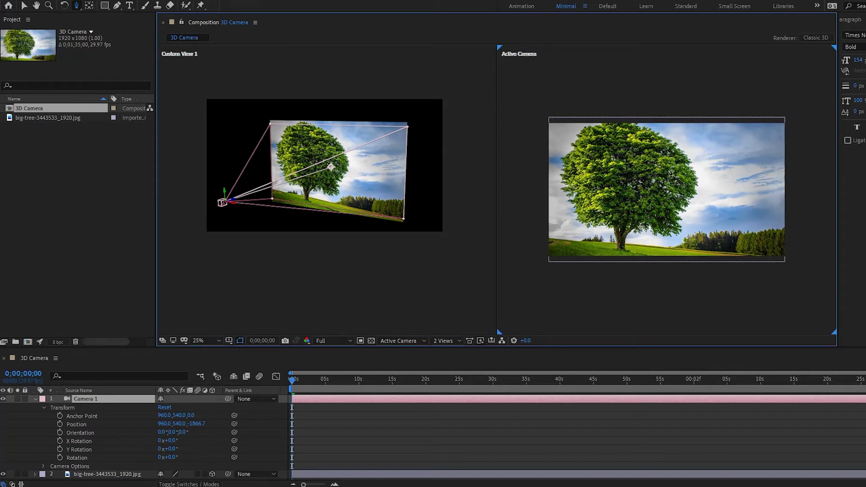
pyautogui.moveTo(671, 173); pyautogui.dragTo(696, 198)
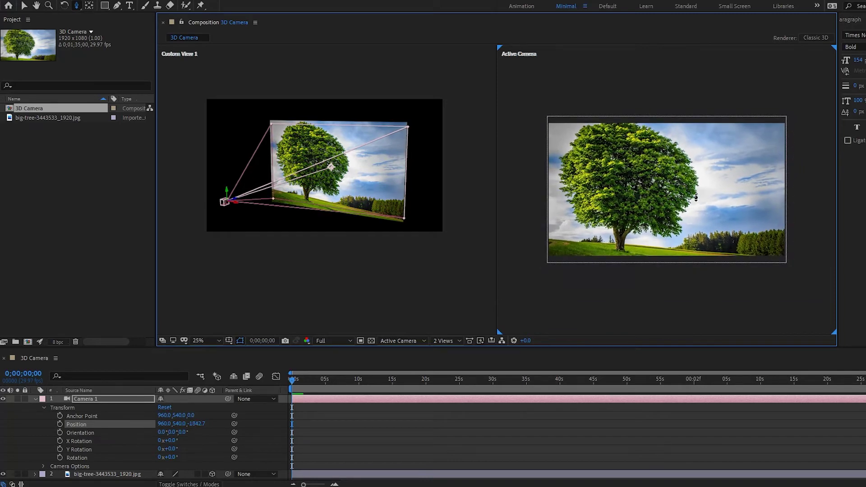
# - With the Unified Camera tool, orbit and dolly Custom View 1 to a low side view of Camera 1 and the tree
pyautogui.click(77, 11)
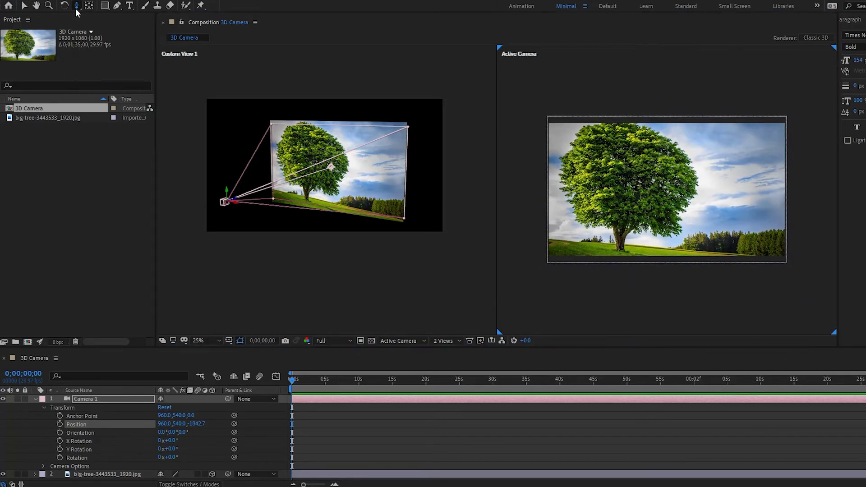
pyautogui.moveTo(76, 9); pyautogui.dragTo(101, 8)
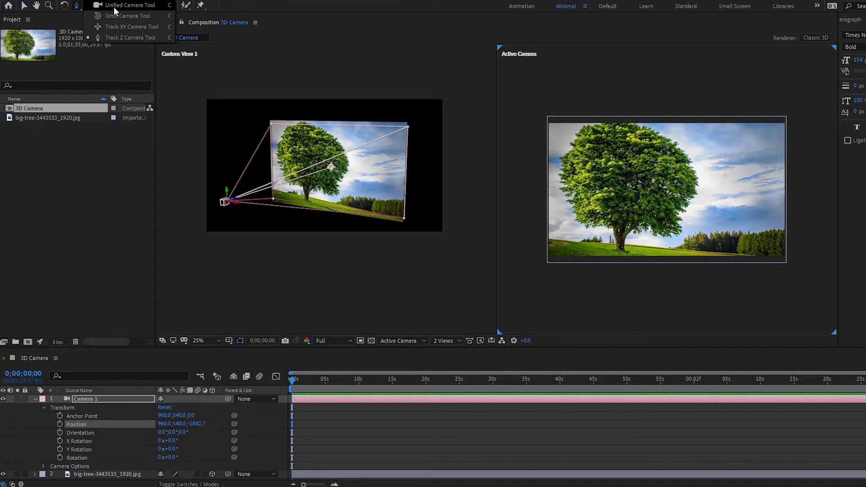
pyautogui.moveTo(114, 7); pyautogui.dragTo(114, 7)
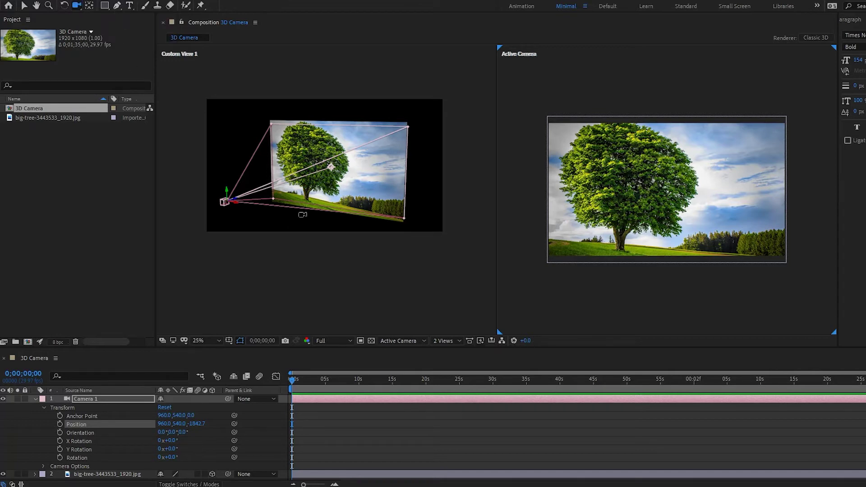
pyautogui.click(357, 187)
pyautogui.moveTo(368, 184); pyautogui.dragTo(386, 165)
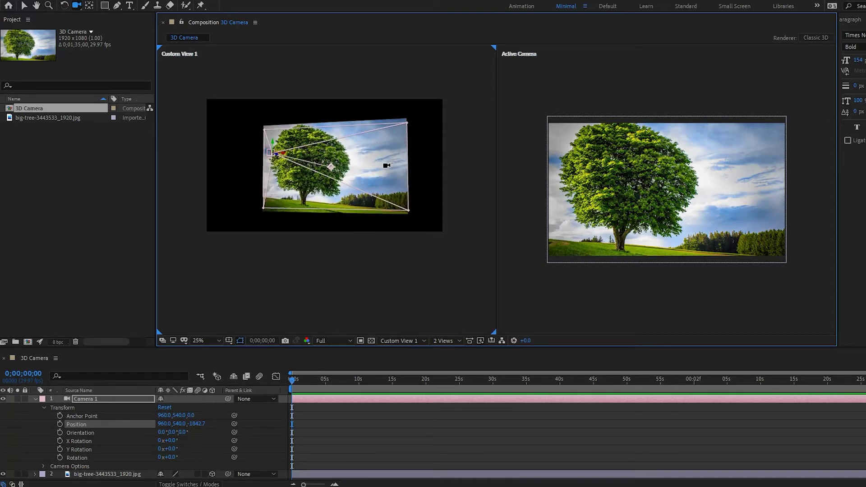
pyautogui.moveTo(383, 161); pyautogui.dragTo(366, 152)
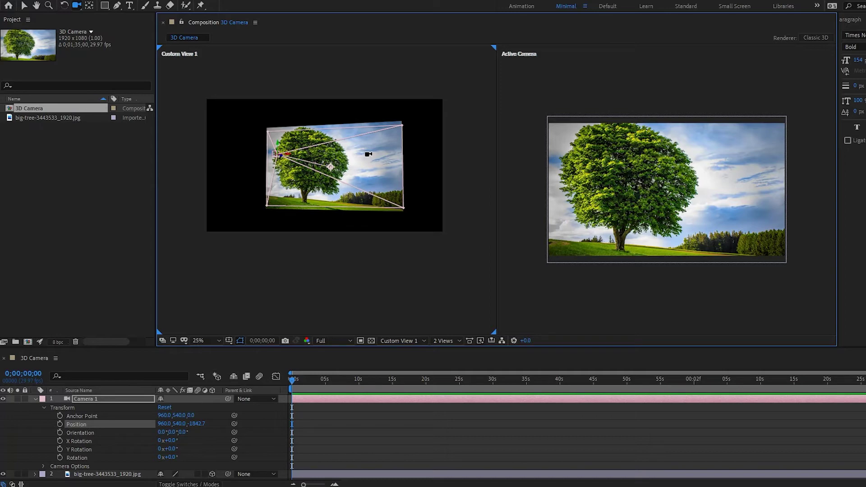
pyautogui.moveTo(368, 155); pyautogui.dragTo(348, 156)
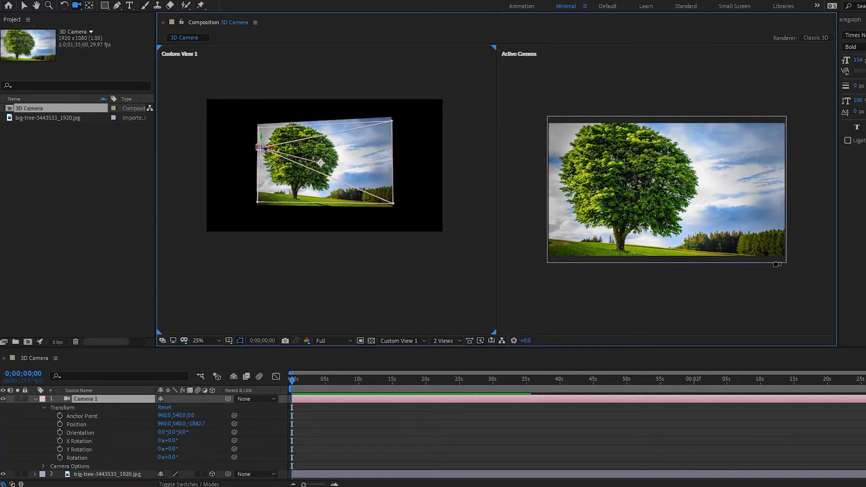
pyautogui.moveTo(605, 161); pyautogui.dragTo(53, 45)
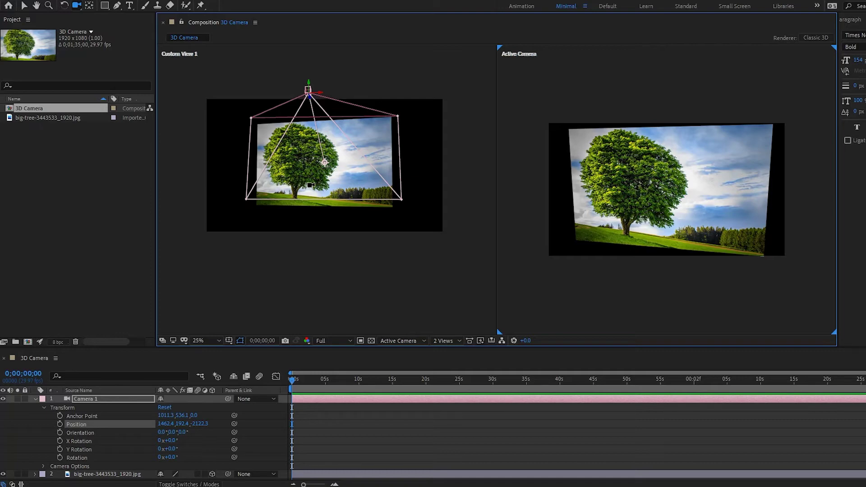
pyautogui.press('c')
pyautogui.press('c')
pyautogui.press('c')
pyautogui.press('c')
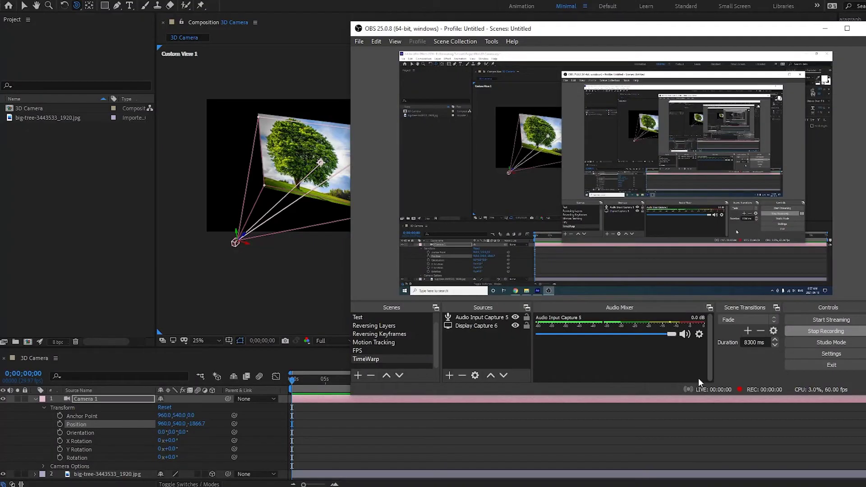
# - Bring the After Effects window in front of OBS Studio
pyautogui.click(189, 318)
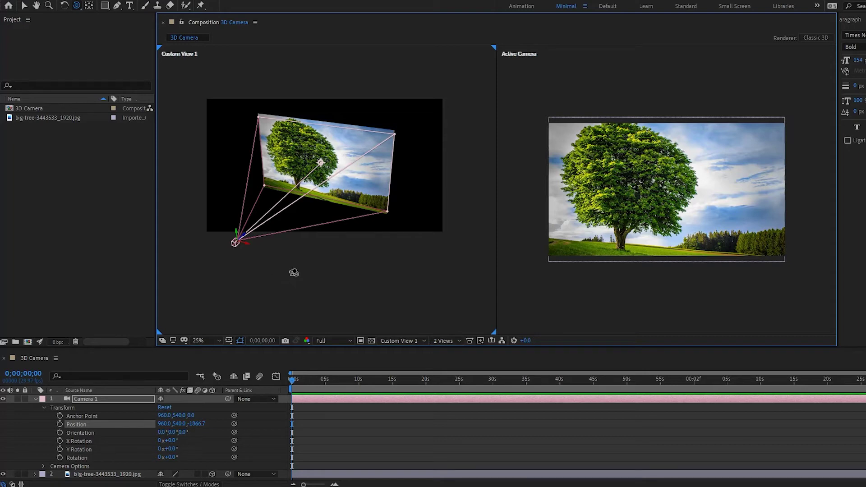
# - Apply Transform > Fit to Comp to the big-tree layer so it fills the frame
pyautogui.press('v')
pyautogui.click(108, 475)
pyautogui.rightClick(108, 474)
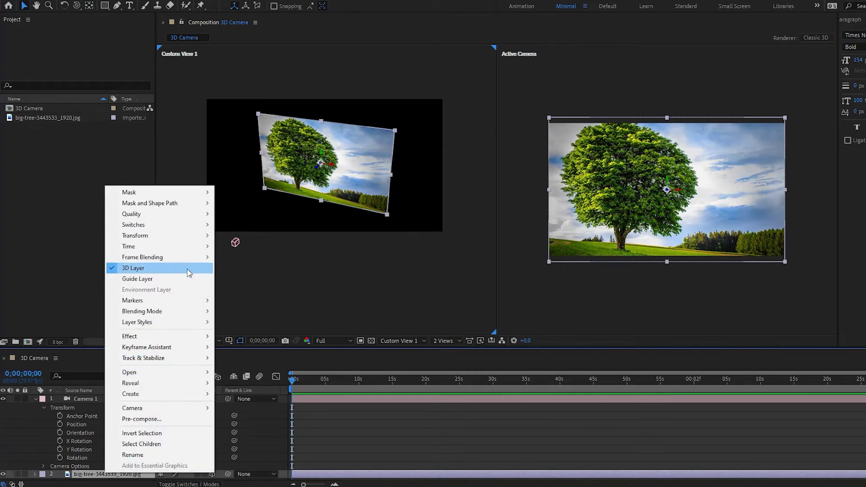
pyautogui.moveTo(187, 236)
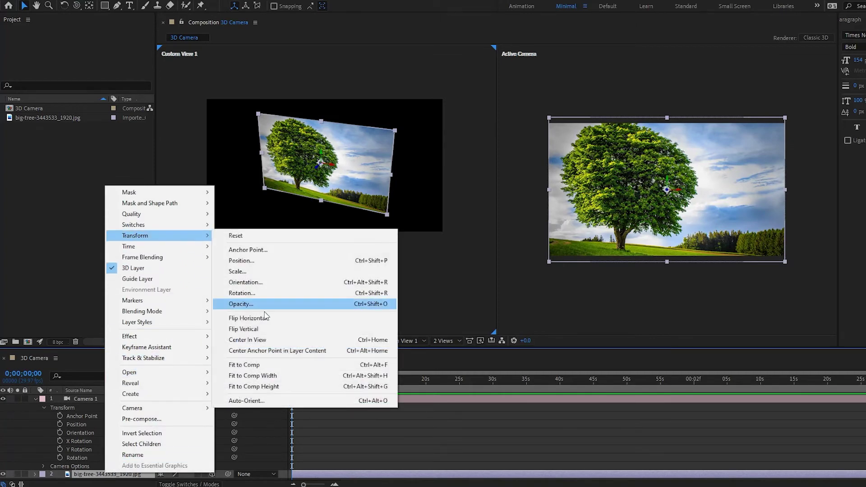
pyautogui.click(263, 368)
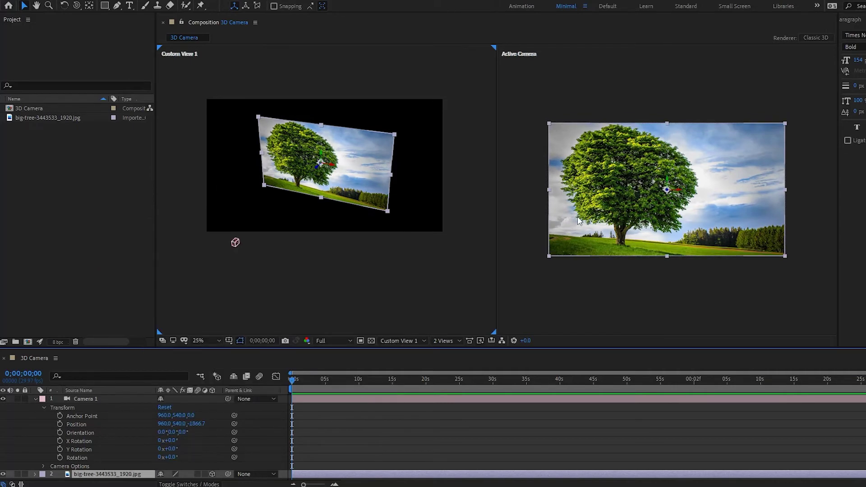
pyautogui.click(118, 397)
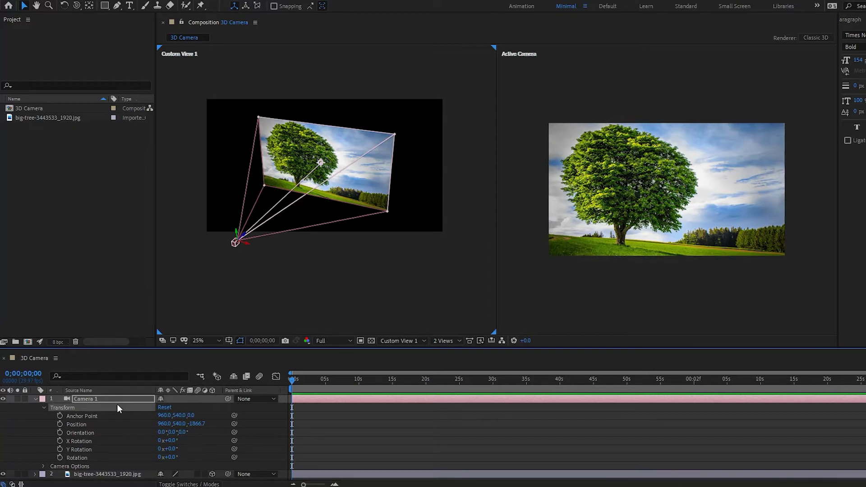
# - Experiment by shrinking the tree image to 48%, moving it, and duplicating and moving a copy
pyautogui.click(85, 474)
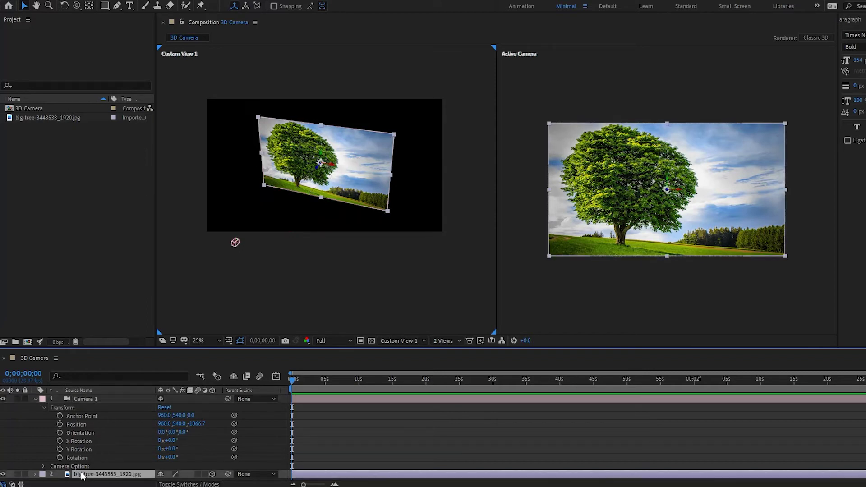
pyautogui.press('s')
pyautogui.moveTo(186, 476); pyautogui.dragTo(157, 485)
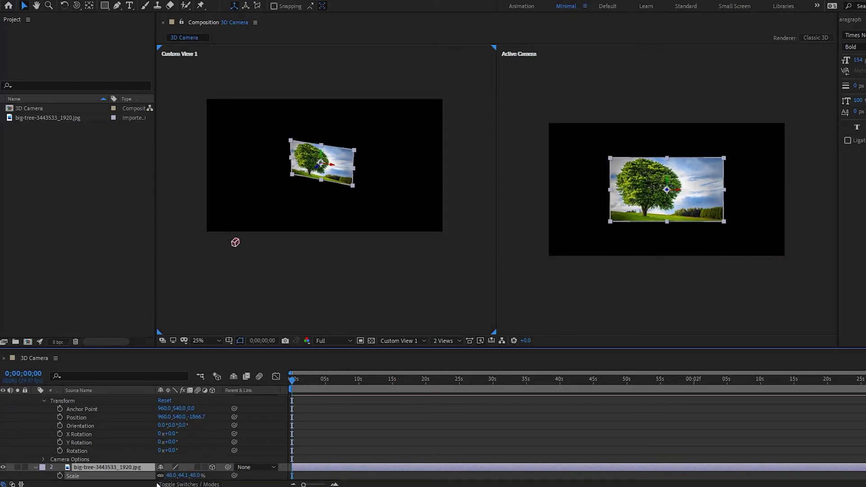
pyautogui.click(234, 243)
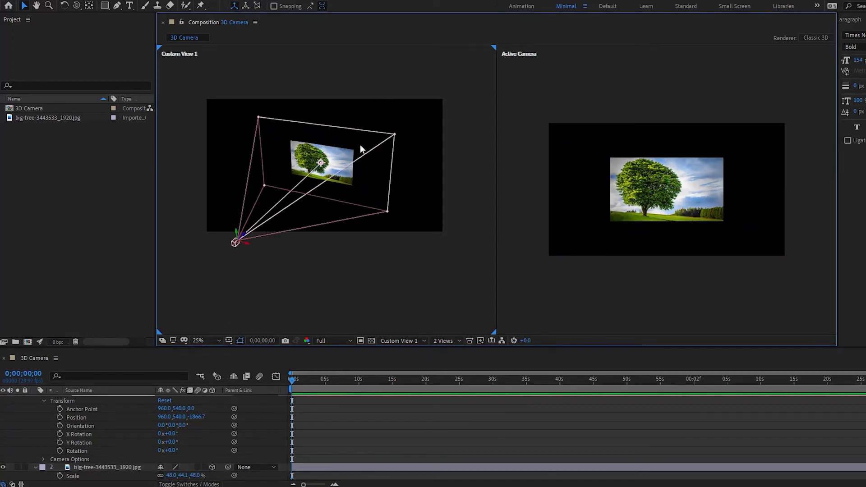
pyautogui.moveTo(333, 160); pyautogui.dragTo(312, 151)
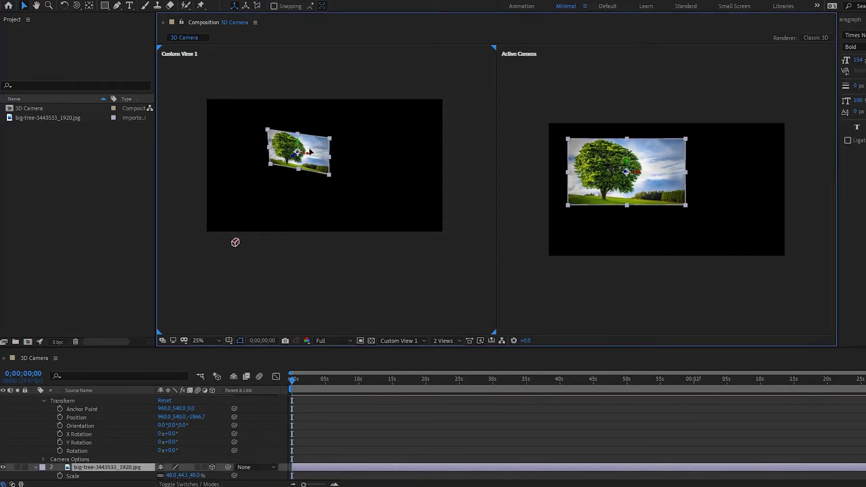
pyautogui.click(235, 242)
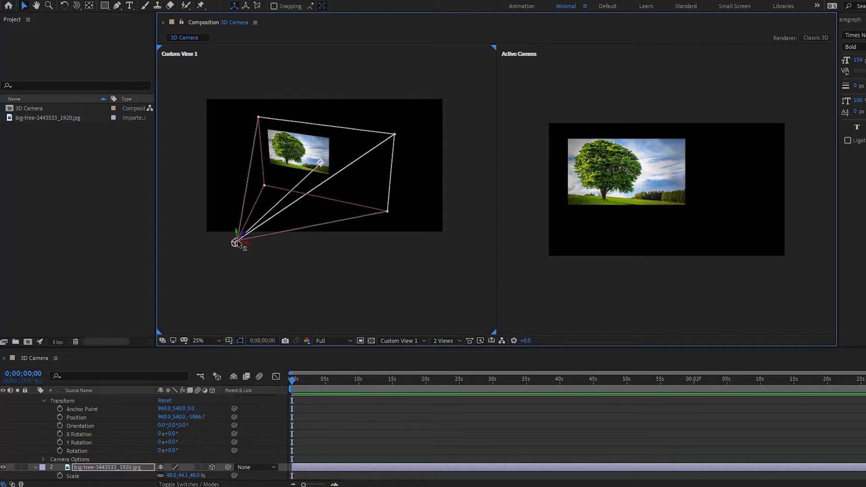
pyautogui.click(82, 466)
pyautogui.hotkey('ctrl', 'd')
pyautogui.moveTo(309, 162); pyautogui.dragTo(361, 195)
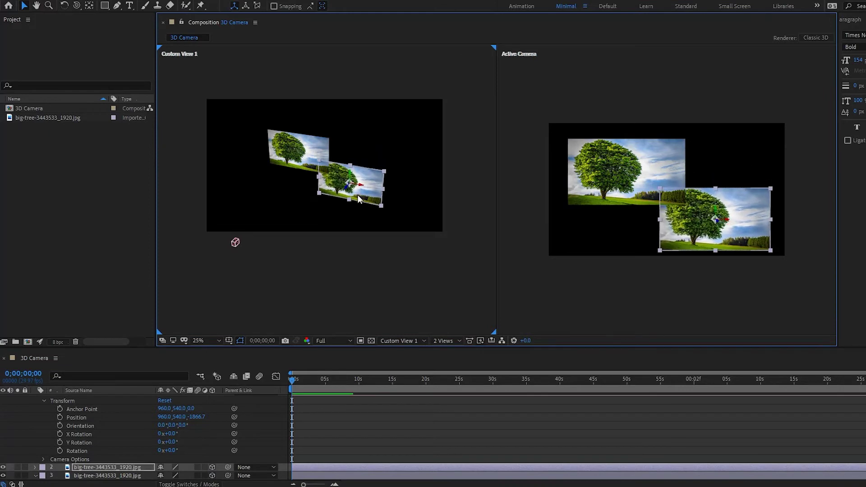
pyautogui.hotkey('ctrl', 'z')
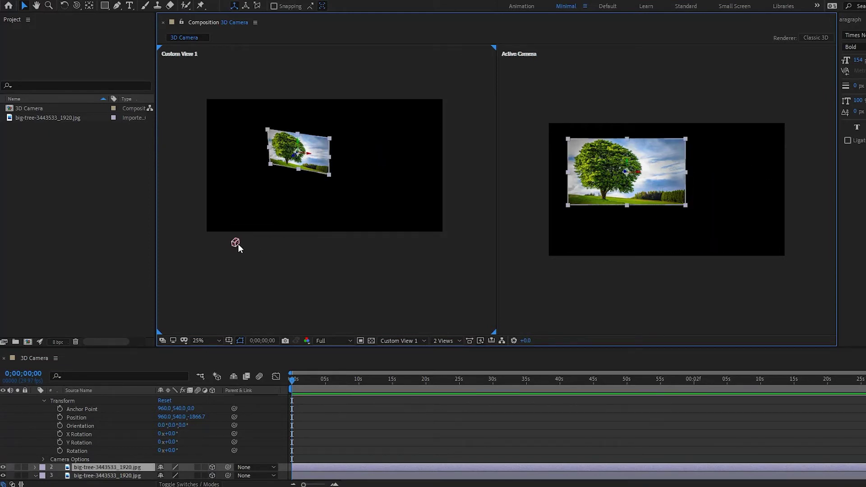
# - Restore the tree layer's scale to 100% so it fills Camera 1's view again
pyautogui.press('s')
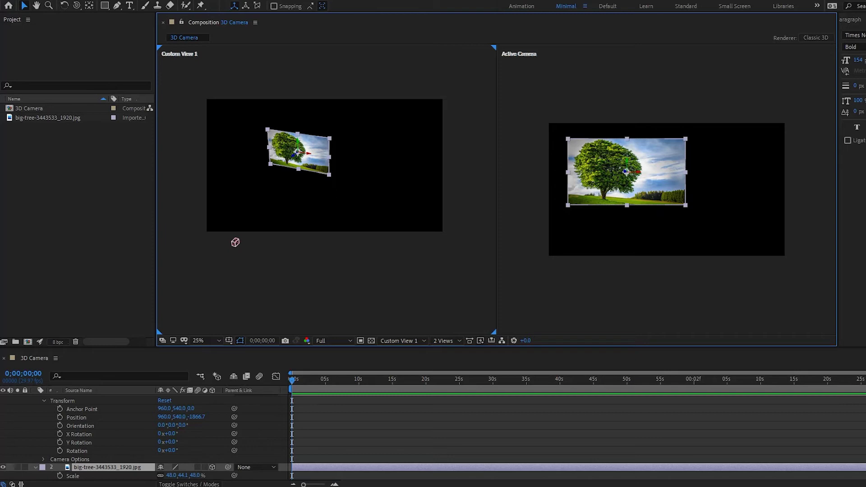
pyautogui.click(72, 469)
pyautogui.hotkey('ctrl', 'alt', 'f')
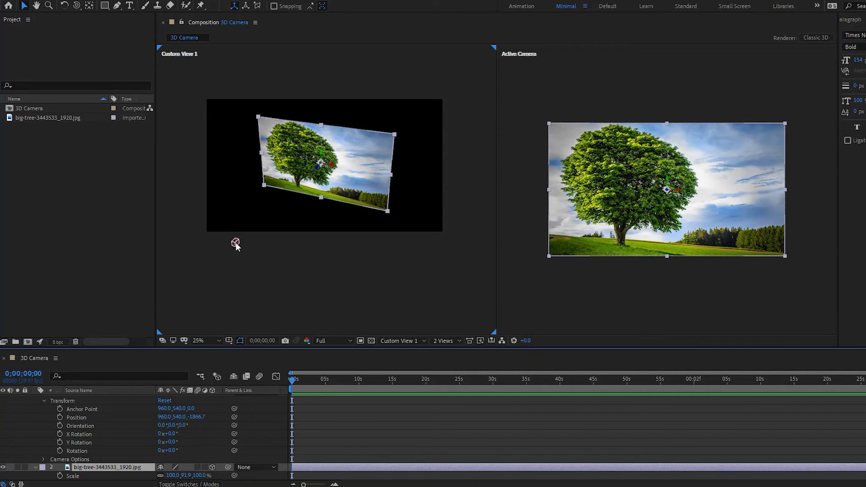
pyautogui.click(236, 243)
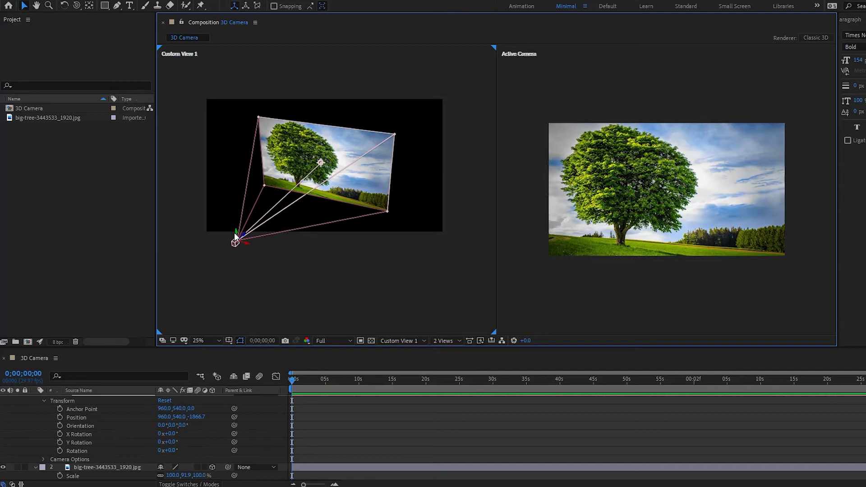
# - Drag Camera 1 up, down and back along Z in Custom View 1 to test framing
pyautogui.moveTo(235, 237); pyautogui.dragTo(253, 244)
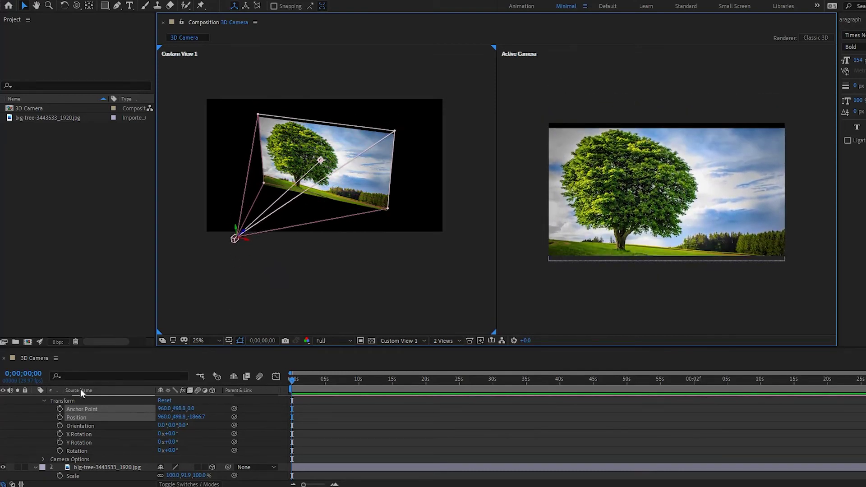
pyautogui.scroll(1, 140, 439)
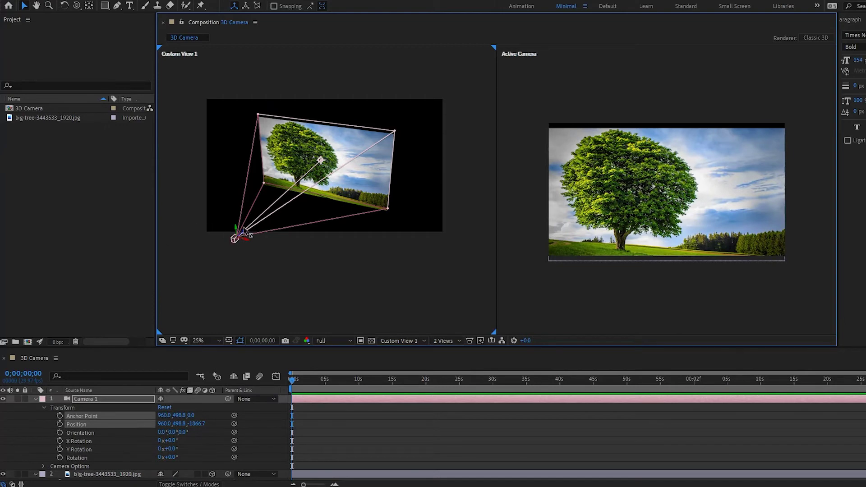
pyautogui.moveTo(238, 228); pyautogui.dragTo(244, 267)
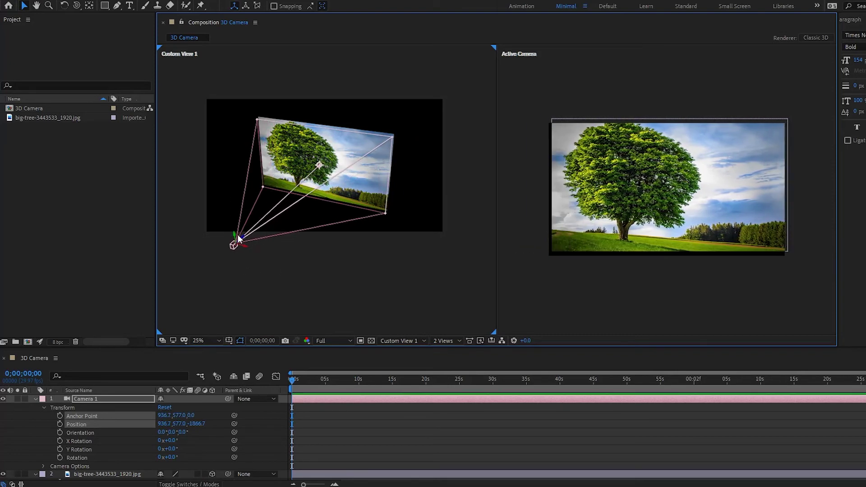
pyautogui.moveTo(245, 237); pyautogui.dragTo(266, 198)
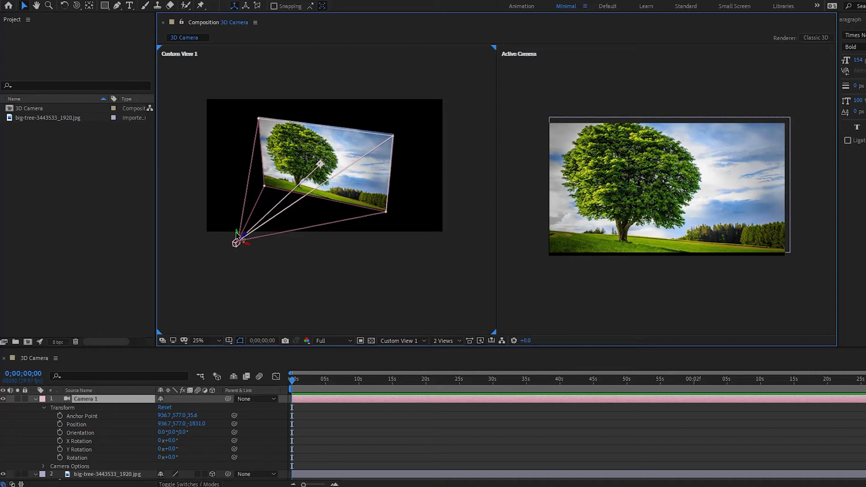
# - Try moving Camera 1 along Y, X and Z, undoing the test moves afterwards
pyautogui.moveTo(237, 235); pyautogui.dragTo(233, 283)
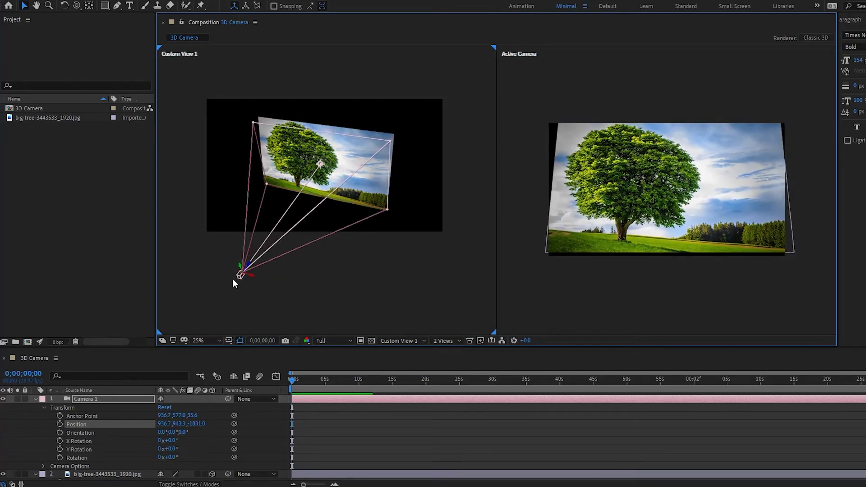
pyautogui.hotkey('ctrl', 'z')
pyautogui.moveTo(247, 246); pyautogui.dragTo(297, 274)
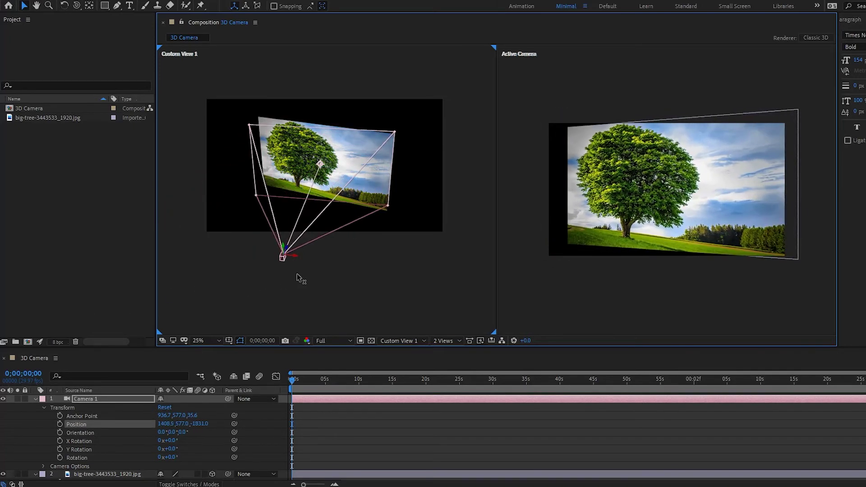
pyautogui.hotkey('ctrl', 'z')
pyautogui.moveTo(247, 238); pyautogui.dragTo(273, 259)
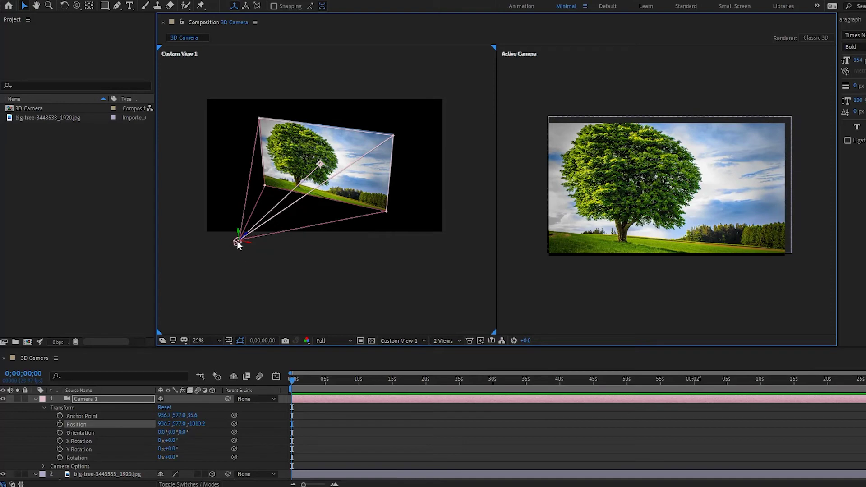
pyautogui.moveTo(237, 242); pyautogui.dragTo(365, 196)
pyautogui.moveTo(305, 198); pyautogui.dragTo(255, 219)
pyautogui.hotkey('ctrl', 'z')
pyautogui.hotkey('ctrl', 'z')
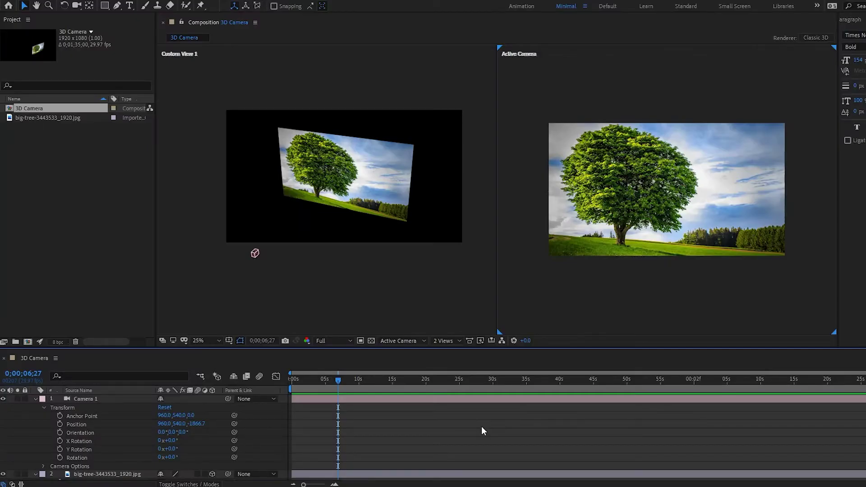
# - Scale the big-tree layer down to 44.0, 40.4, 44.0% so black background surrounds it
pyautogui.click(124, 475)
pyautogui.click(125, 475)
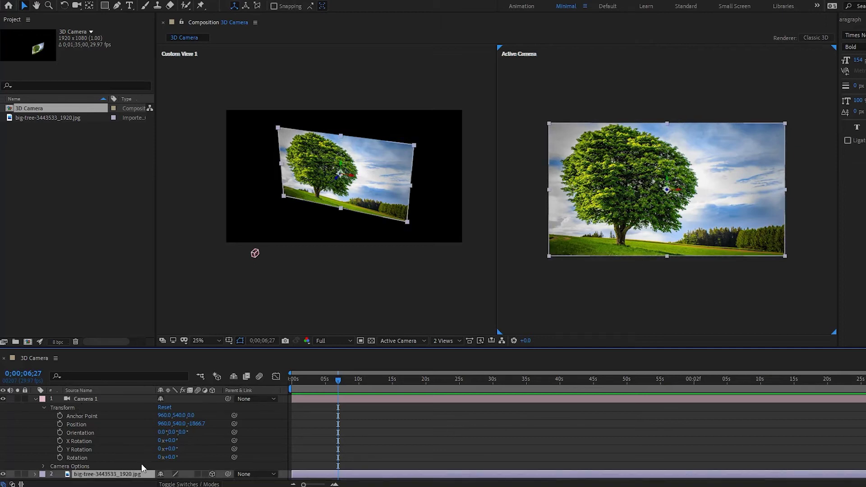
pyautogui.press('s')
pyautogui.moveTo(175, 479); pyautogui.dragTo(146, 477)
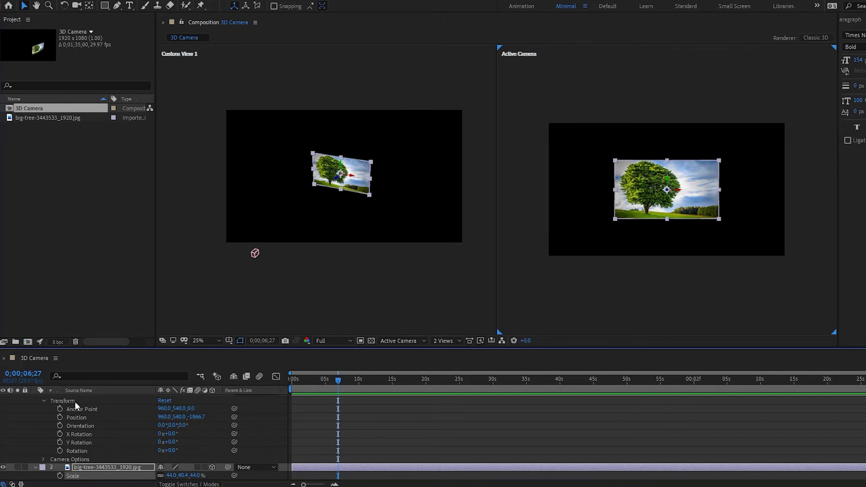
# - Scrub Camera 1's Z position to bring it closer to the tree
pyautogui.scroll(1, 170, 414)
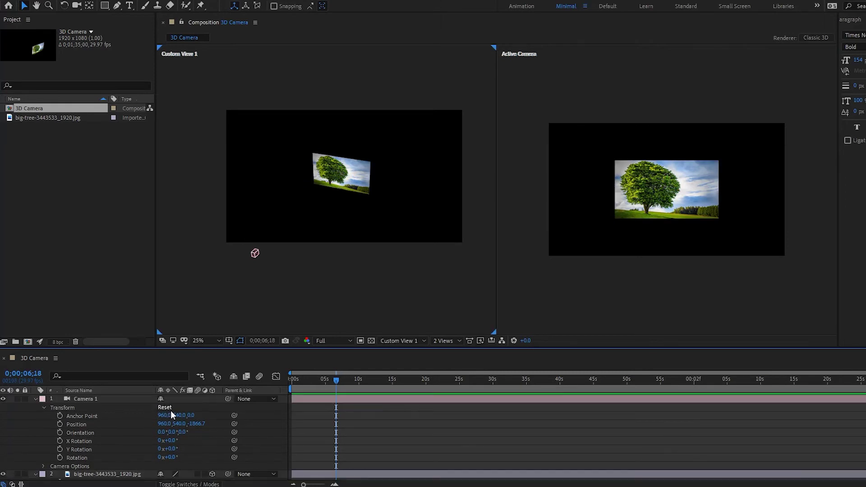
pyautogui.click(138, 473)
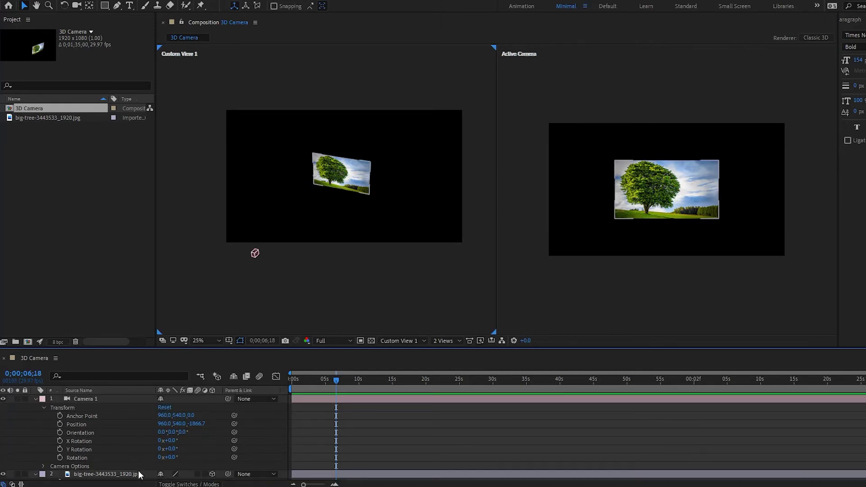
pyautogui.click(103, 399)
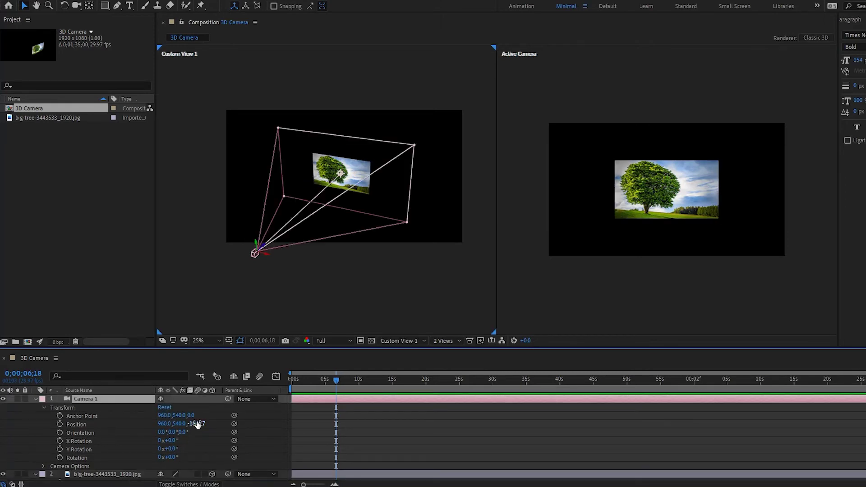
pyautogui.moveTo(196, 424); pyautogui.dragTo(402, 377)
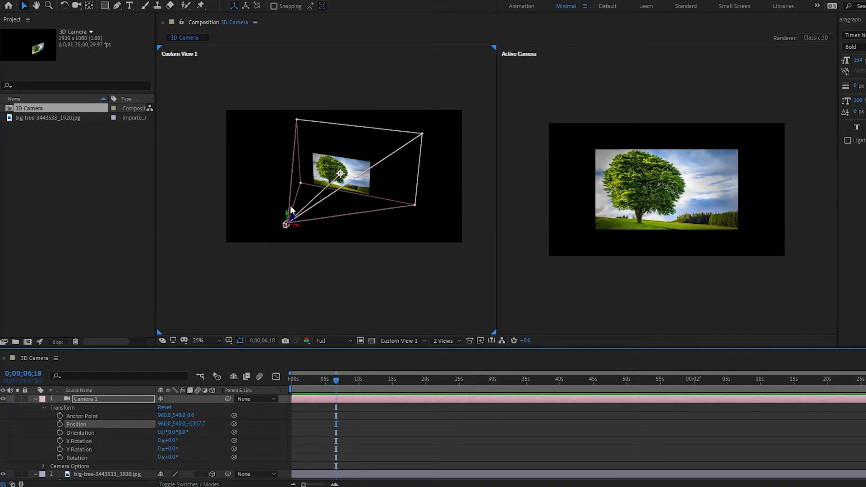
# - Aim the point of interest at the tree, nudge the camera to Z -1212.7, and go to 0;00;04;27
pyautogui.click(99, 416)
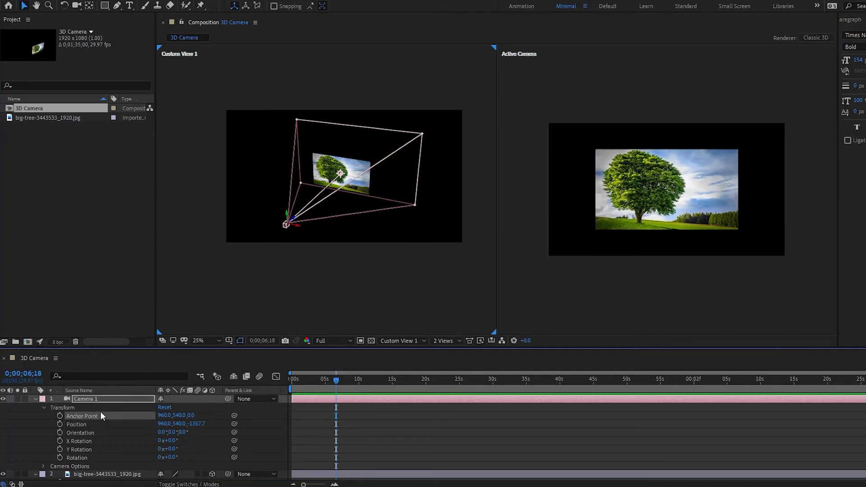
pyautogui.moveTo(341, 173); pyautogui.dragTo(331, 174)
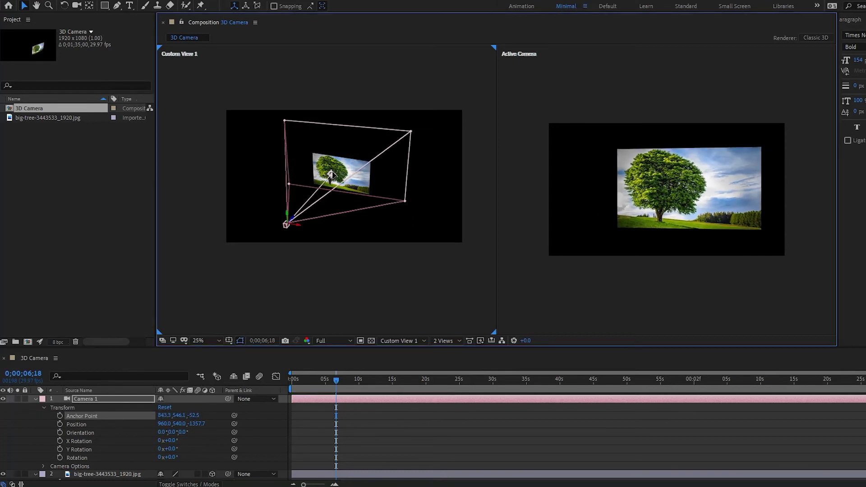
pyautogui.moveTo(198, 424); pyautogui.dragTo(266, 403)
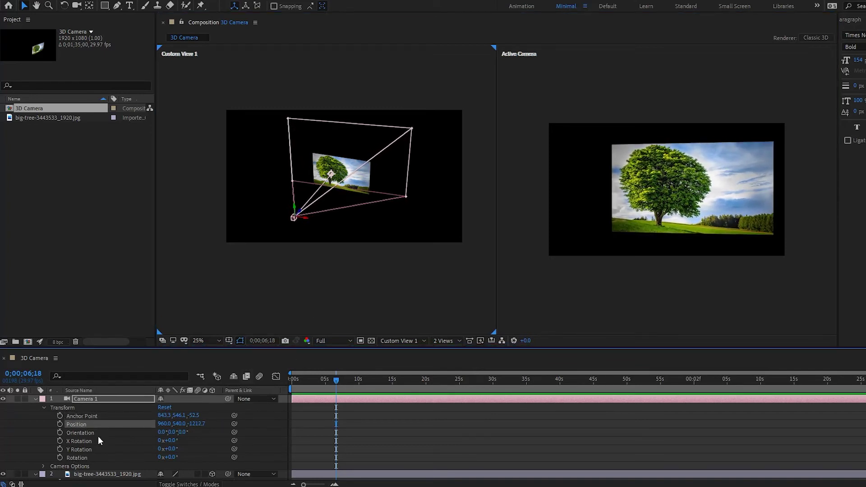
pyautogui.click(79, 416)
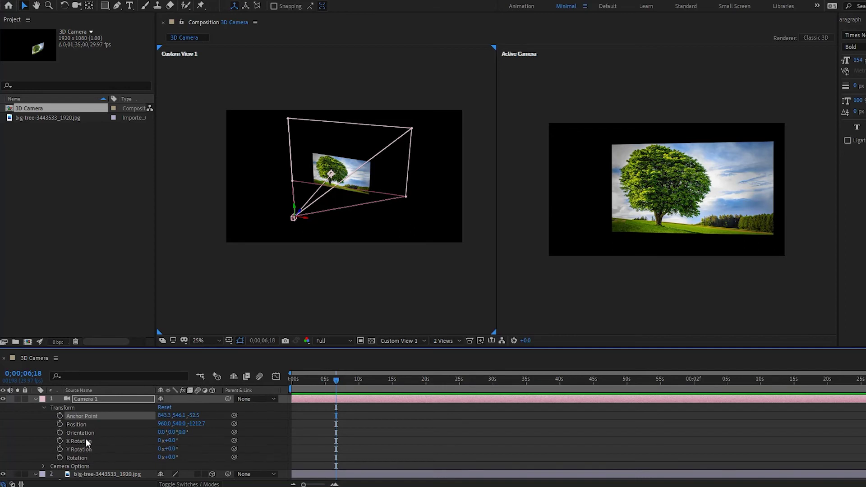
pyautogui.click(324, 381)
# - Keyframe Camera 1's Point of Interest and Position at 4;27, set a high top-left start at 0;00, and preview
pyautogui.click(59, 416)
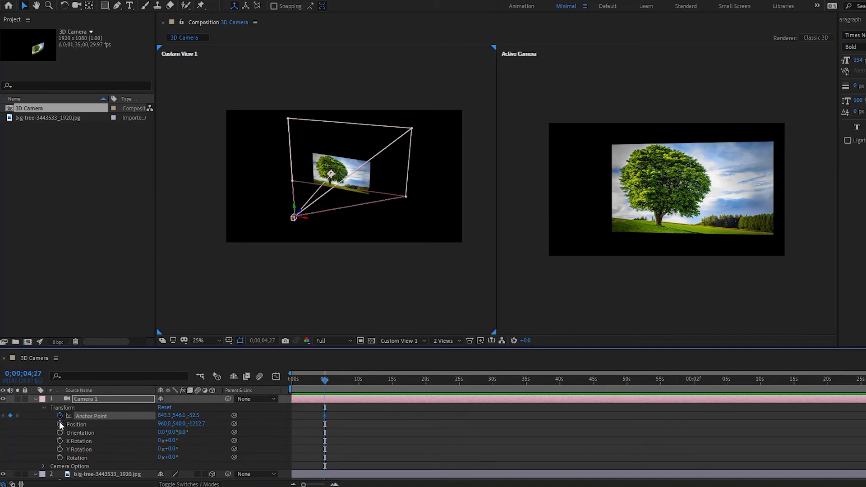
pyautogui.click(59, 424)
pyautogui.moveTo(312, 381); pyautogui.dragTo(277, 385)
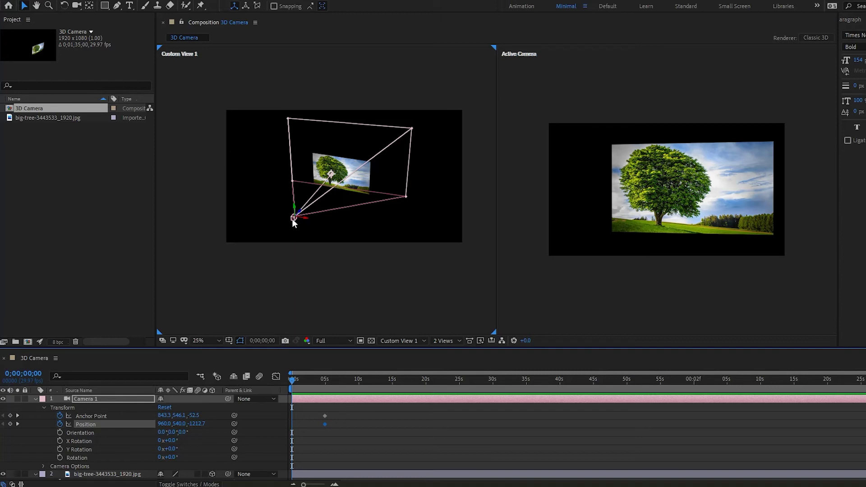
pyautogui.moveTo(293, 221); pyautogui.dragTo(179, 75)
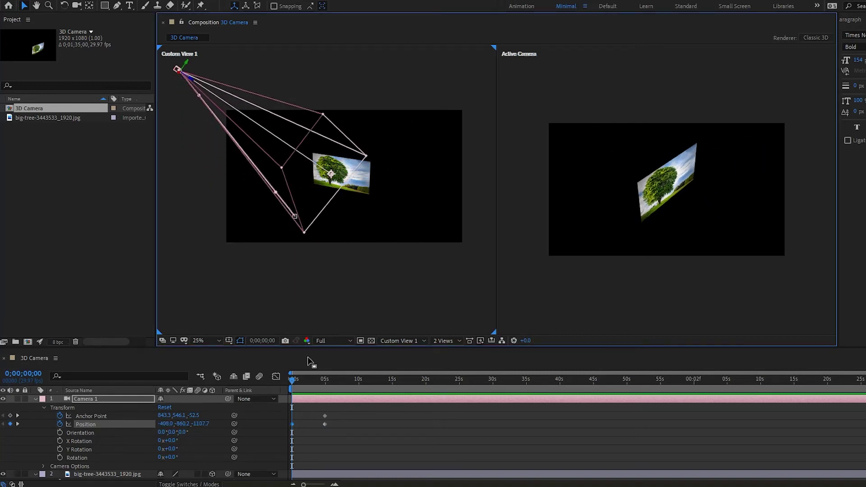
pyautogui.press('space')
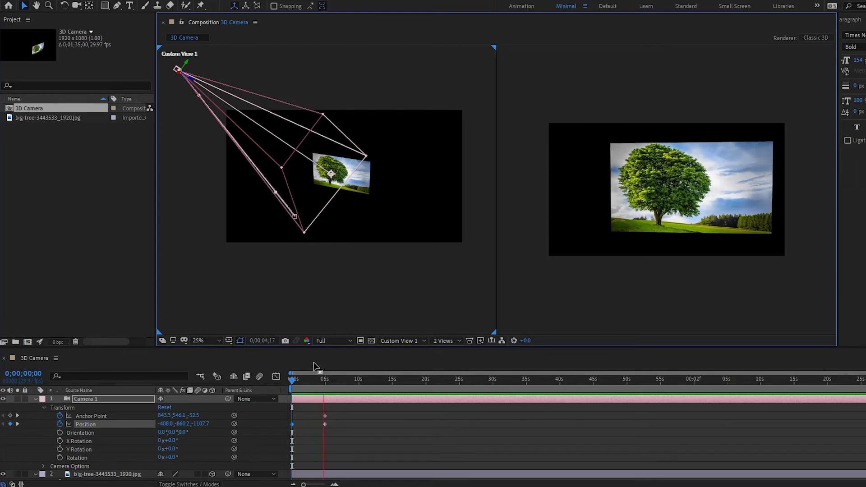
pyautogui.press('space')
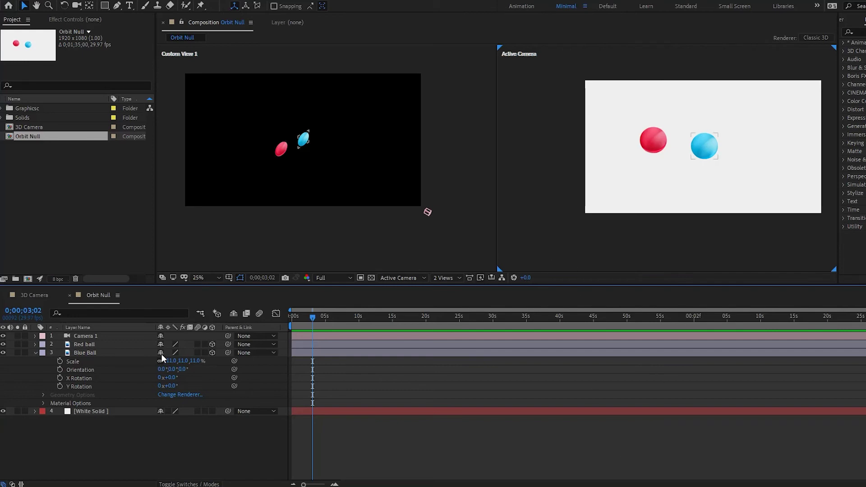
# - Create a Camera 1 Orbit Null via Camera > Create Orbit Null and parent Camera 1 to it
pyautogui.click(79, 345)
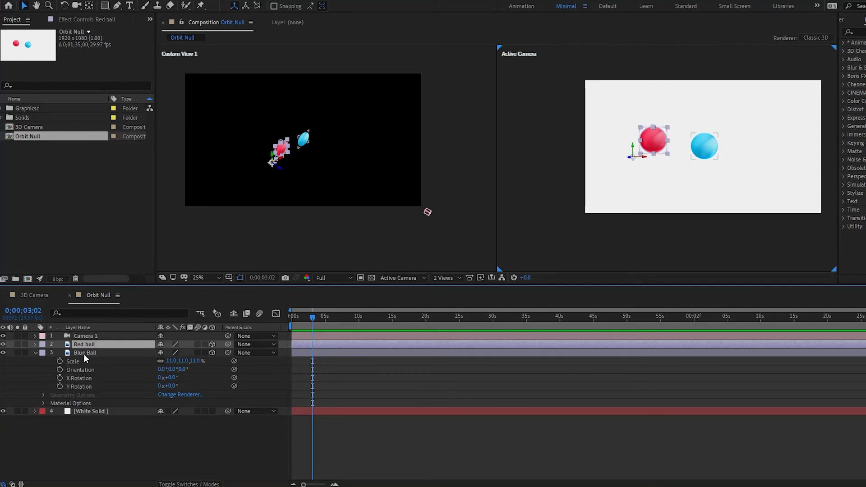
pyautogui.click(83, 354)
pyautogui.click(56, 423)
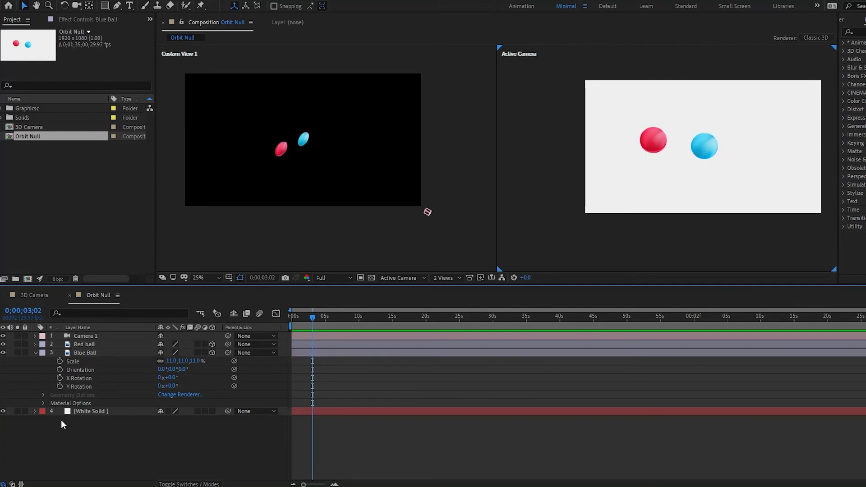
pyautogui.click(77, 353)
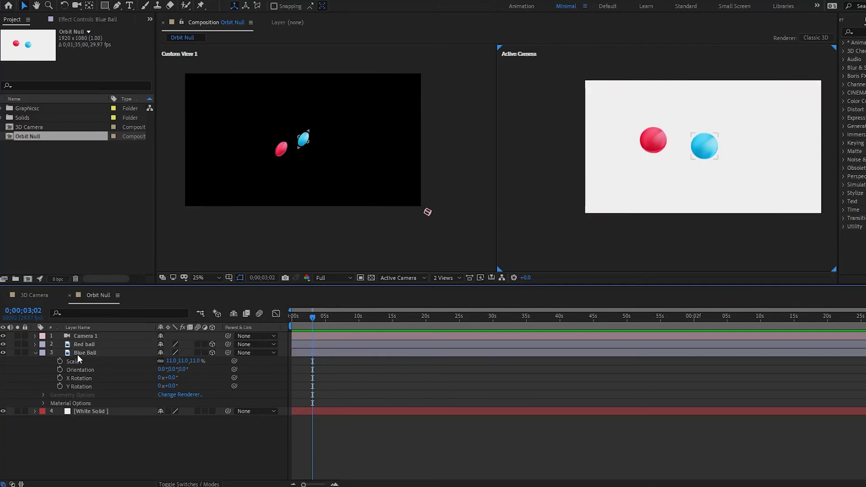
pyautogui.click(91, 337)
pyautogui.rightClick(91, 337)
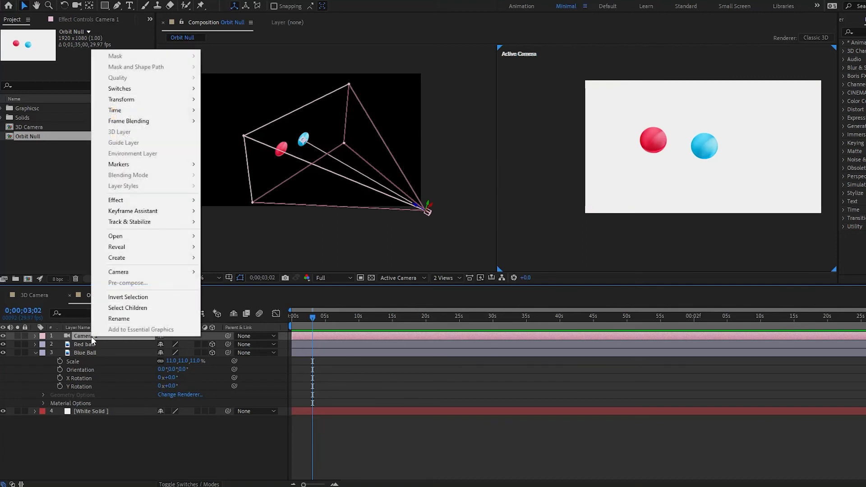
pyautogui.moveTo(165, 275)
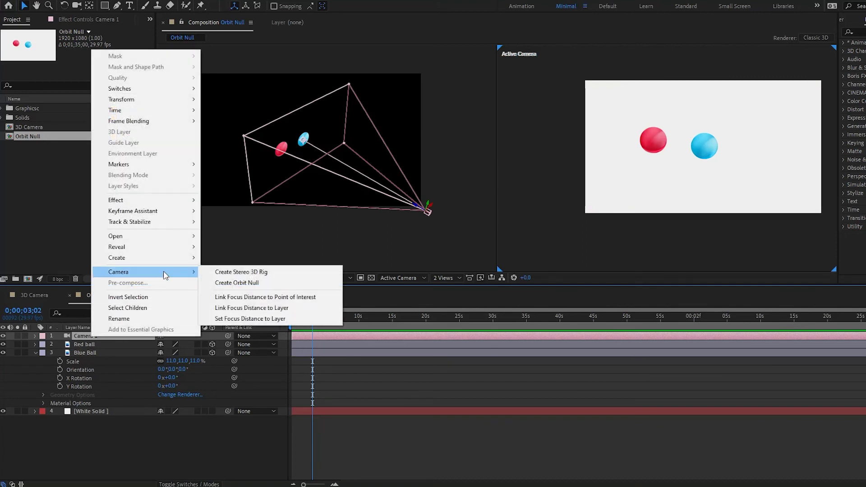
pyautogui.click(264, 283)
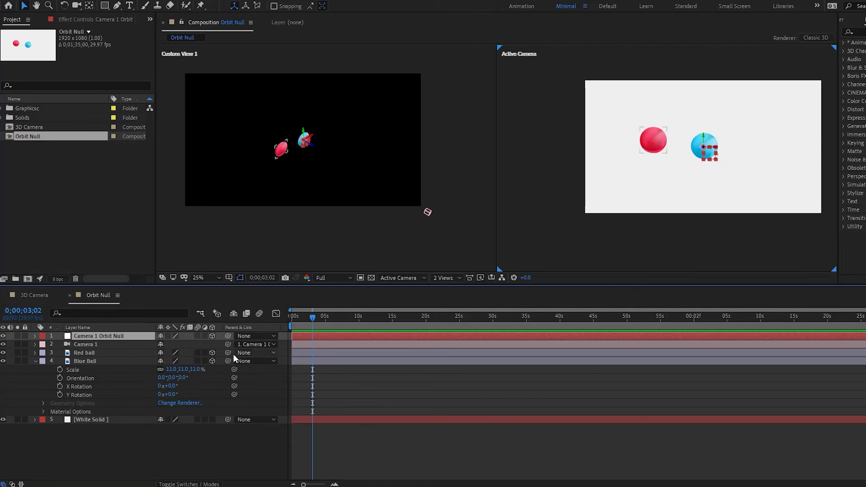
pyautogui.moveTo(228, 344); pyautogui.dragTo(88, 336)
# - Reveal the Camera 1 Orbit Null's rotation and set Y Rotation to 3x+1.0° to circle the balls
pyautogui.press('r')
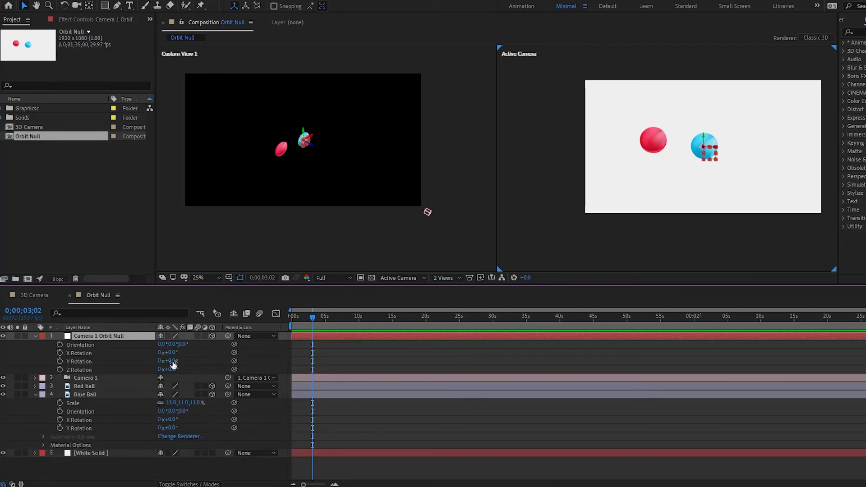
pyautogui.moveTo(171, 364); pyautogui.dragTo(242, 363)
pyautogui.hotkey('ctrl', 'z')
pyautogui.hotkey('ctrl', 'z')
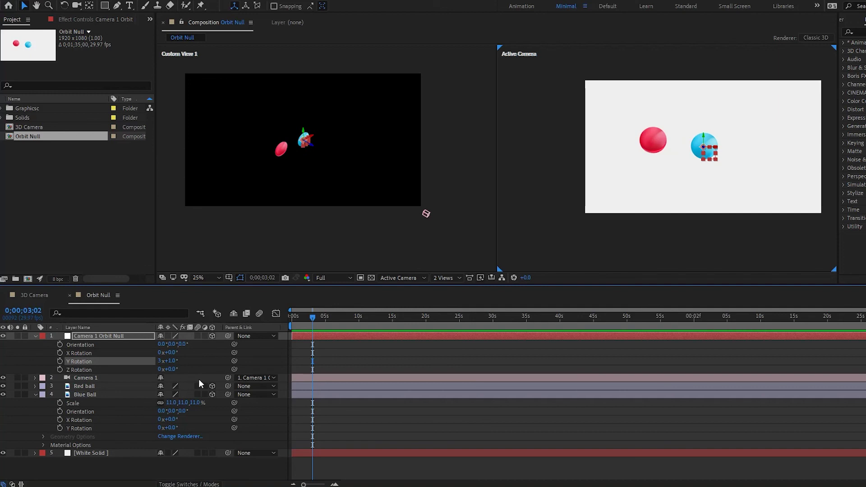
pyautogui.click(82, 387)
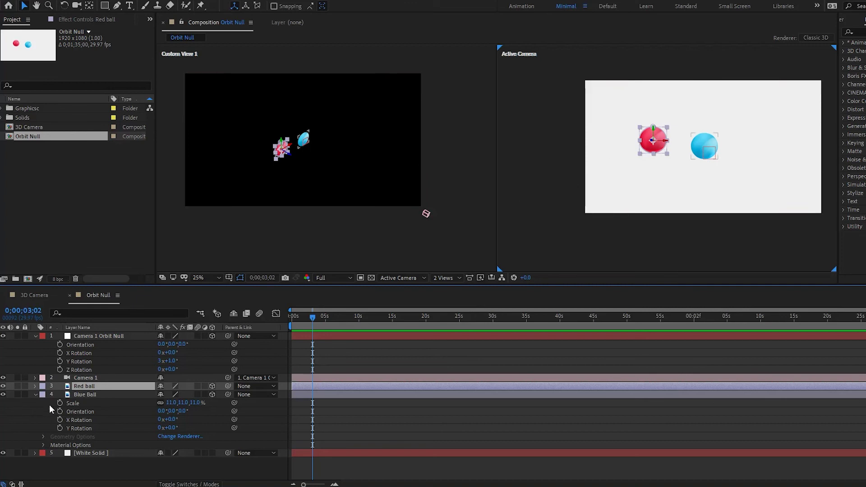
# - Set the Red ball's Auto-Orient to Orient Towards Camera
pyautogui.rightClick(91, 387)
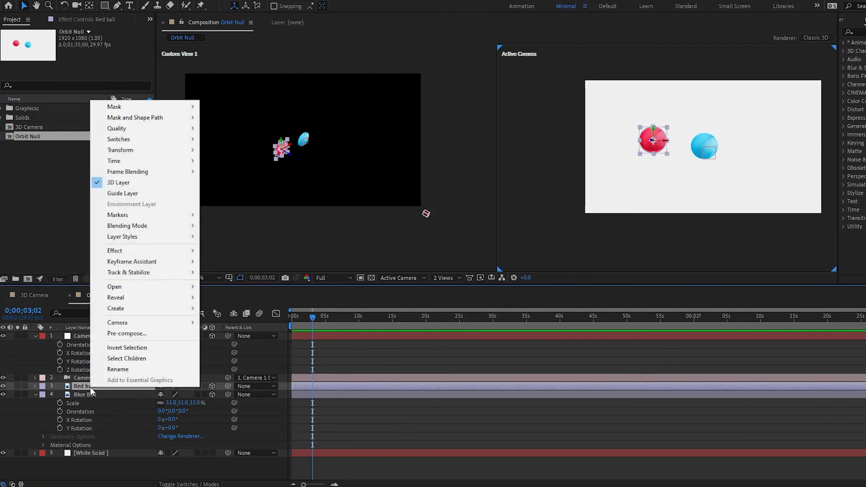
pyautogui.moveTo(135, 151)
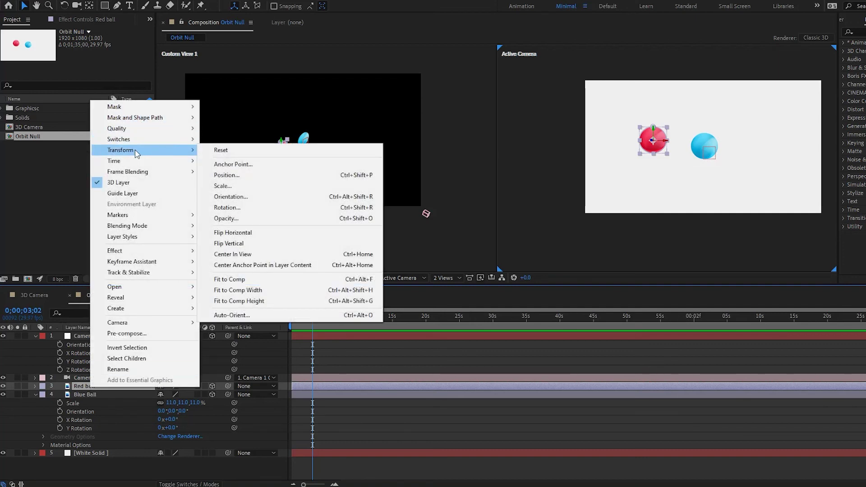
pyautogui.click(276, 316)
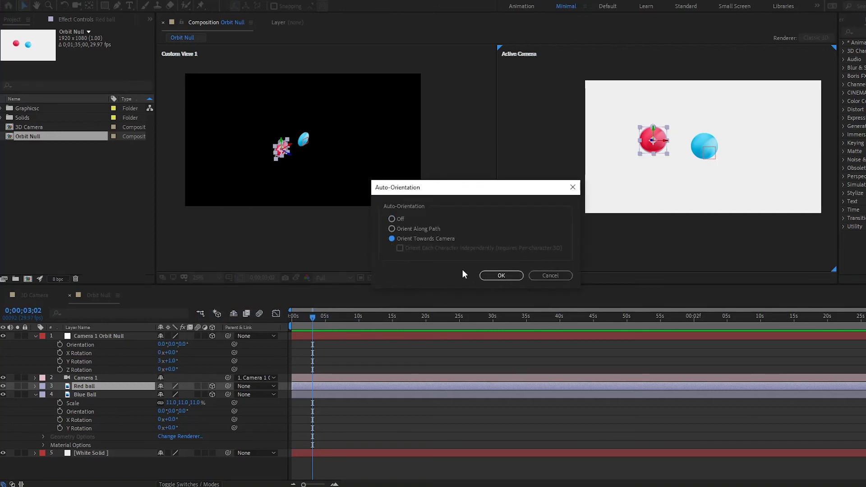
pyautogui.click(503, 276)
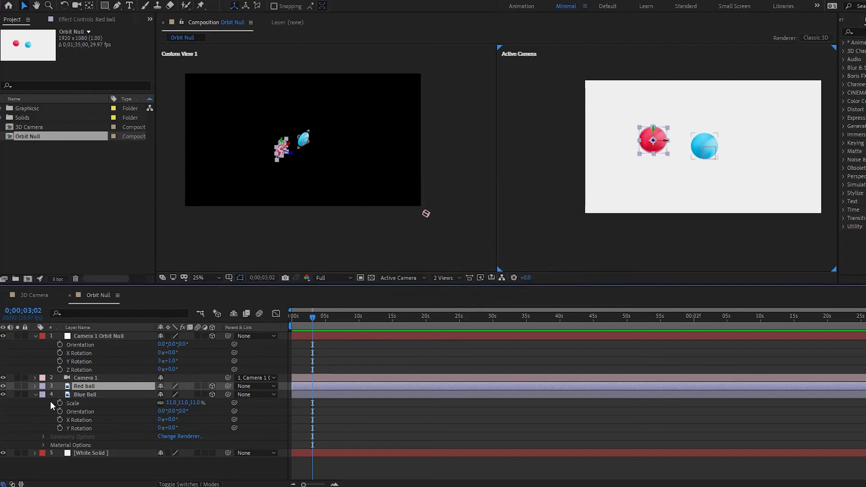
# - Set the Blue Ball to Orient Towards Camera, then swing the orbit null's Y Rotation to 6x+11.0°
pyautogui.click(79, 396)
pyautogui.rightClick(78, 397)
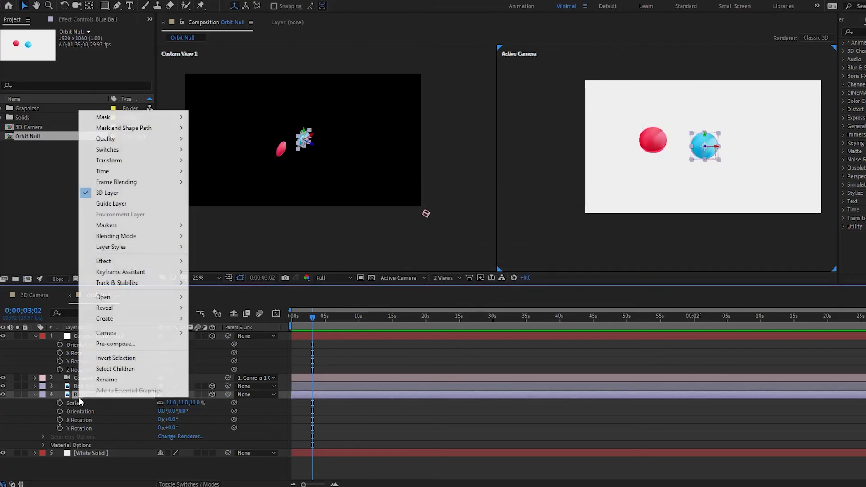
pyautogui.moveTo(141, 161)
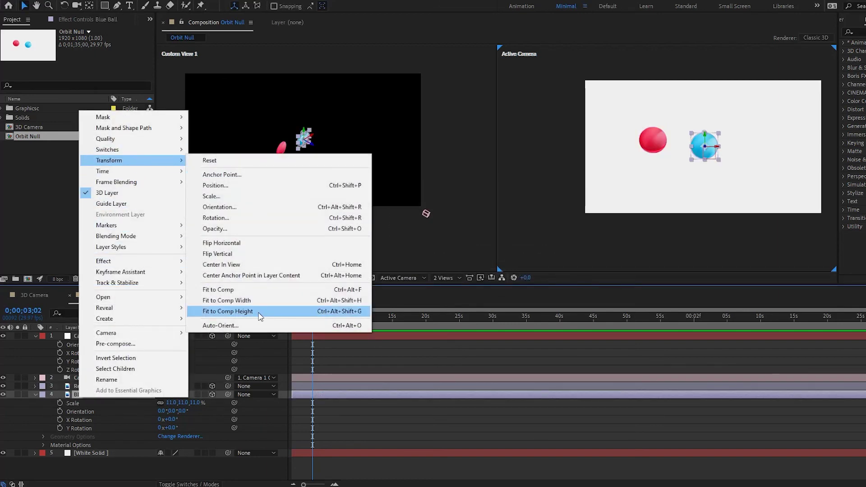
pyautogui.click(251, 325)
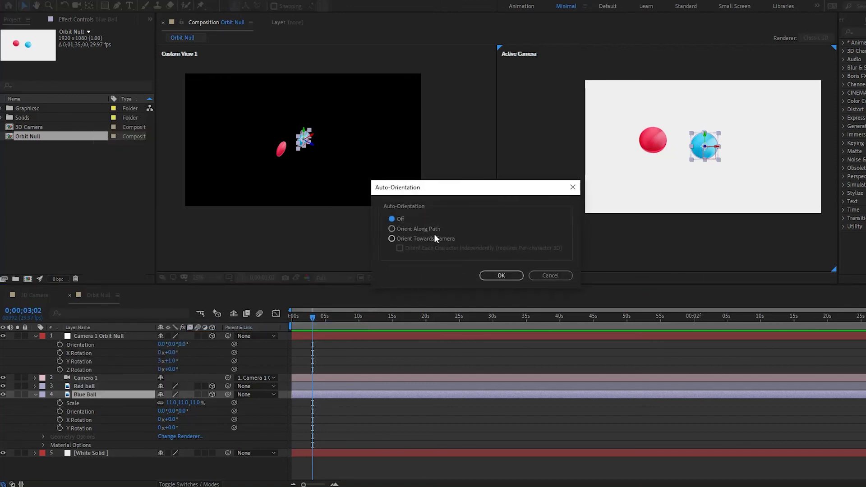
pyautogui.click(437, 240)
pyautogui.click(497, 276)
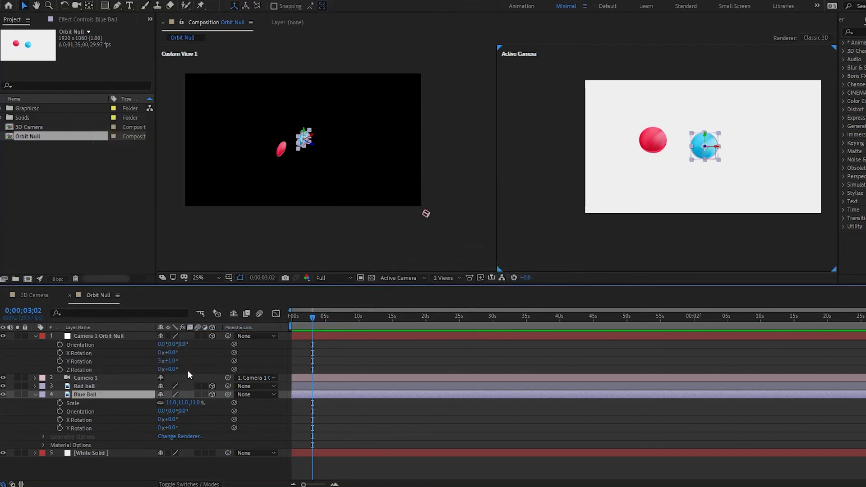
pyautogui.moveTo(175, 361); pyautogui.dragTo(663, 310)
# - Move the Blue Ball below the red ball and orbit the camera to Y Rotation 10x+25.0°
pyautogui.moveTo(697, 161); pyautogui.dragTo(669, 193)
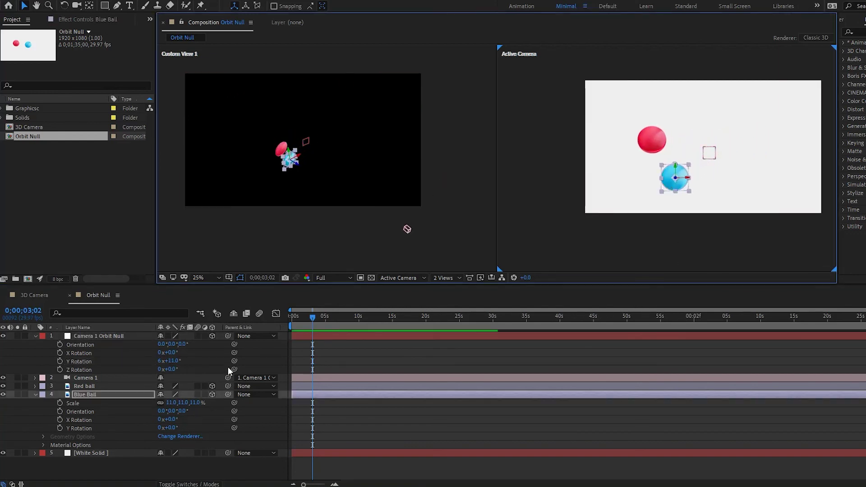
pyautogui.moveTo(171, 361); pyautogui.dragTo(370, 246)
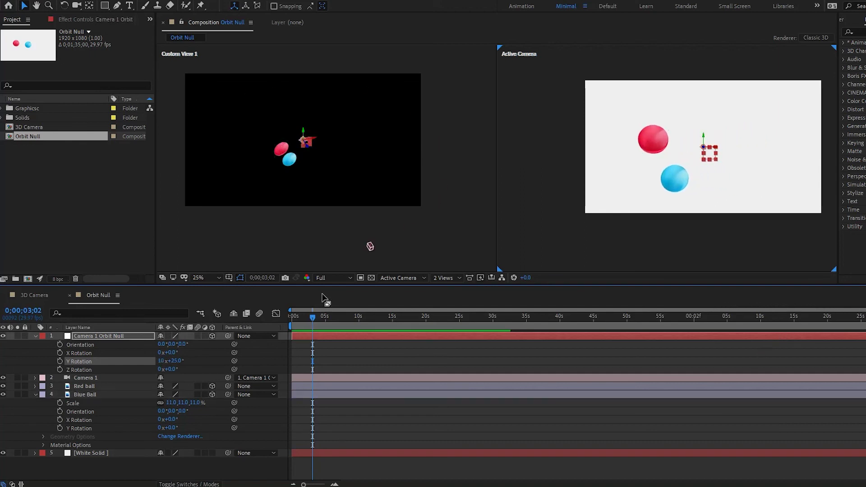